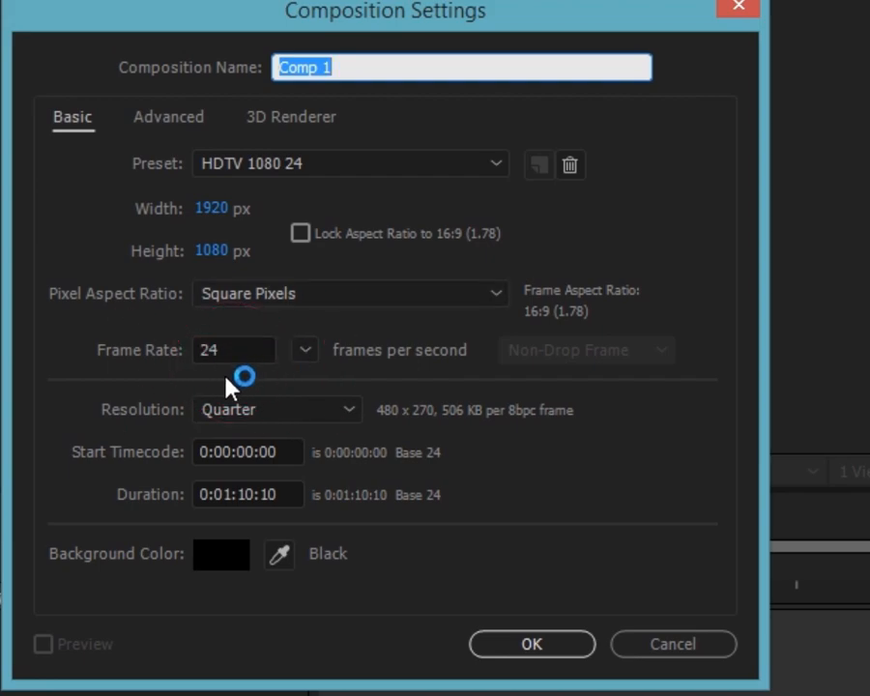
# Create Comp 1 at 1920 × 1080 and 24 fps, containing a locked Background.png layer with Audio.mp3 beneath it.
pyautogui.click(504, 650)
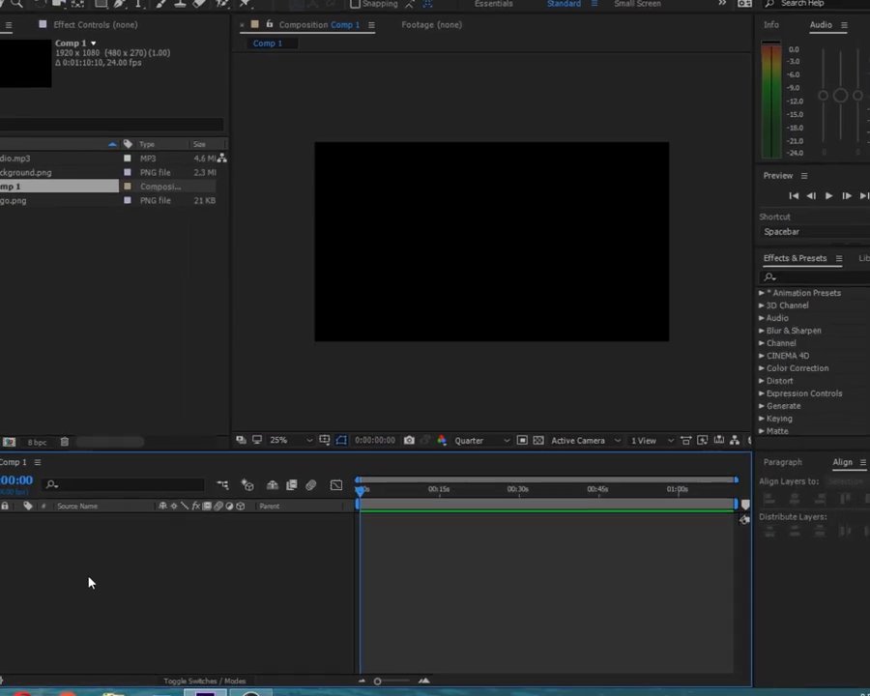
pyautogui.click(30, 296)
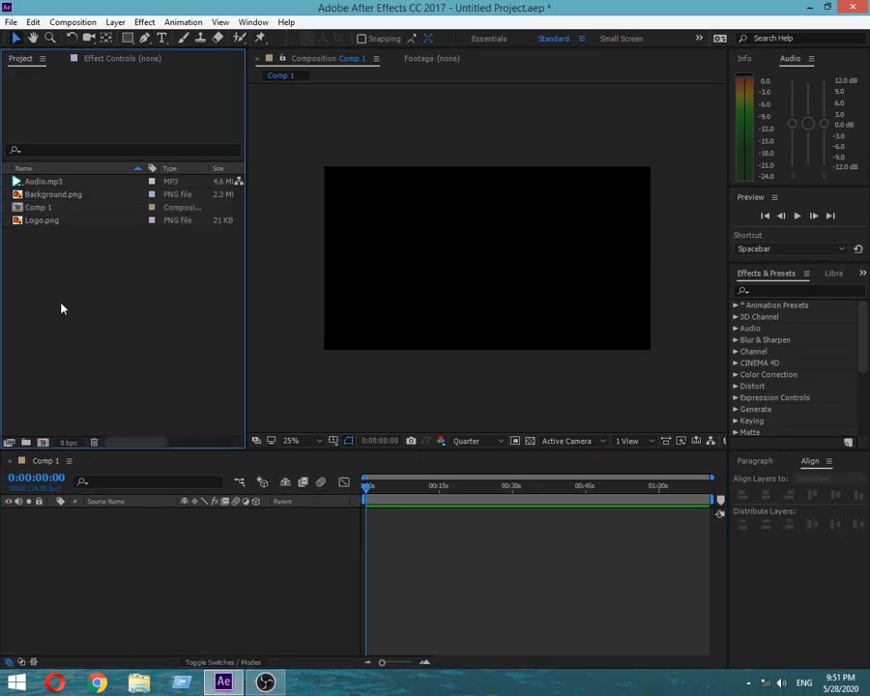
pyautogui.moveTo(47, 194); pyautogui.dragTo(82, 526)
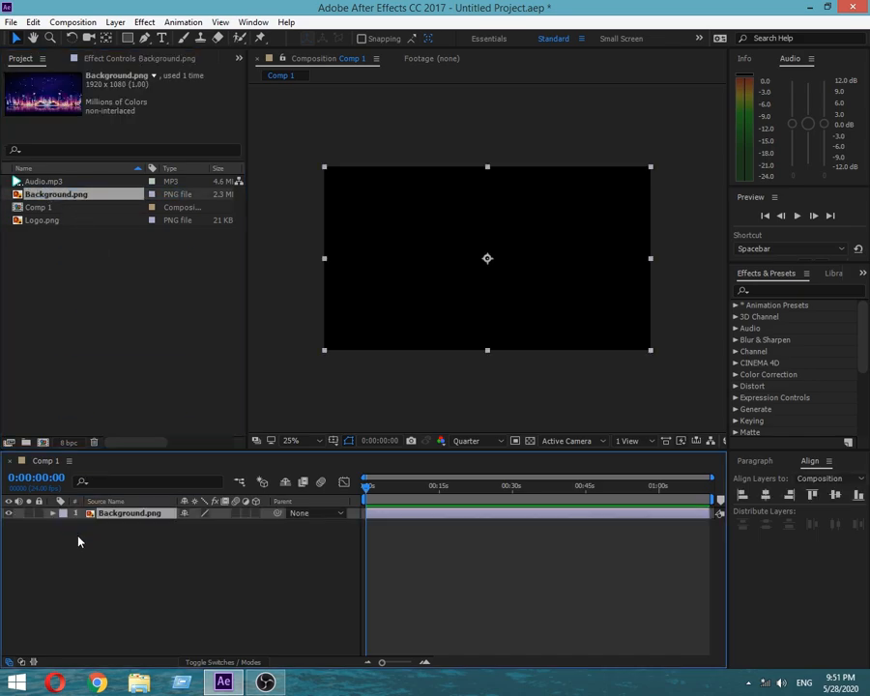
pyautogui.click(39, 515)
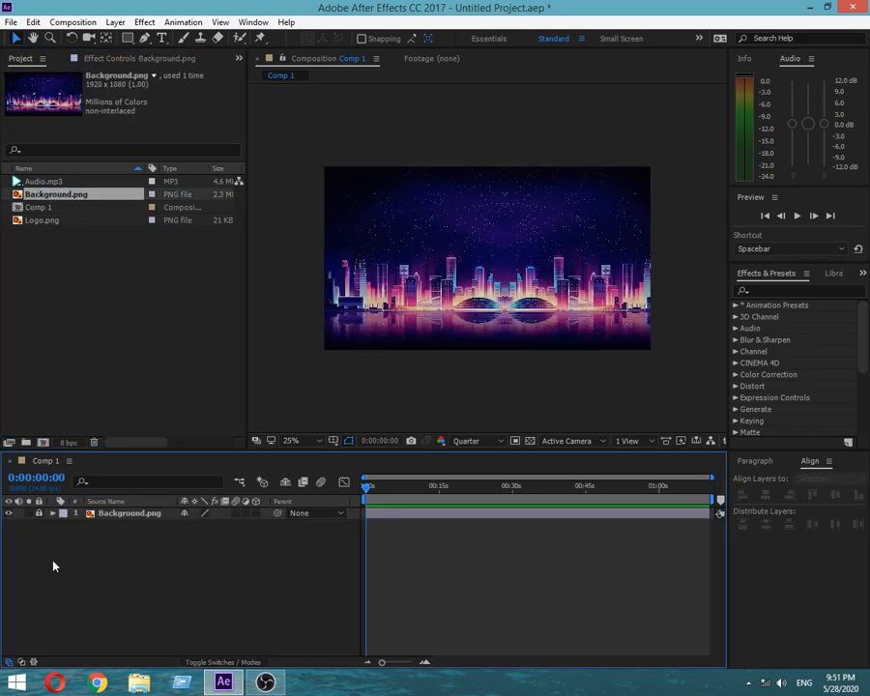
pyautogui.moveTo(43, 184); pyautogui.dragTo(87, 532)
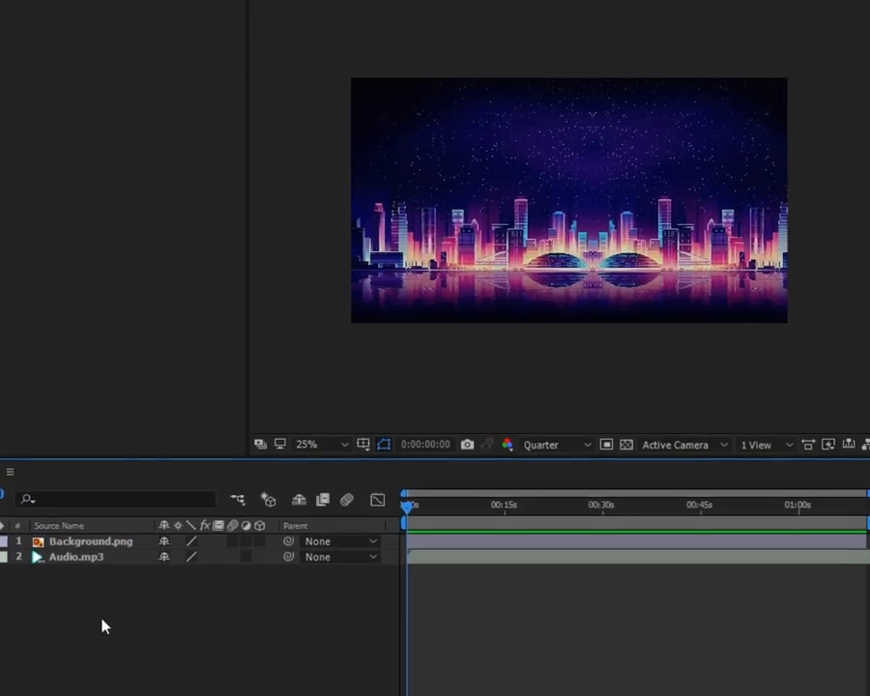
# Create a new 1920 × 1080 black solid layer named Audio Spectrum in the composition.
pyautogui.rightClick(140, 575)
pyautogui.moveTo(171, 458)
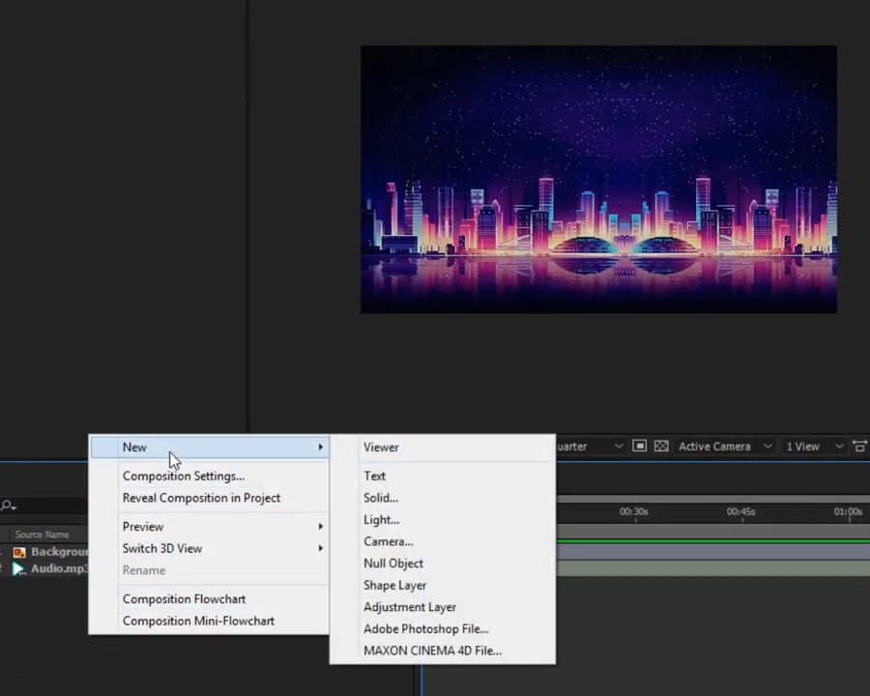
pyautogui.click(377, 502)
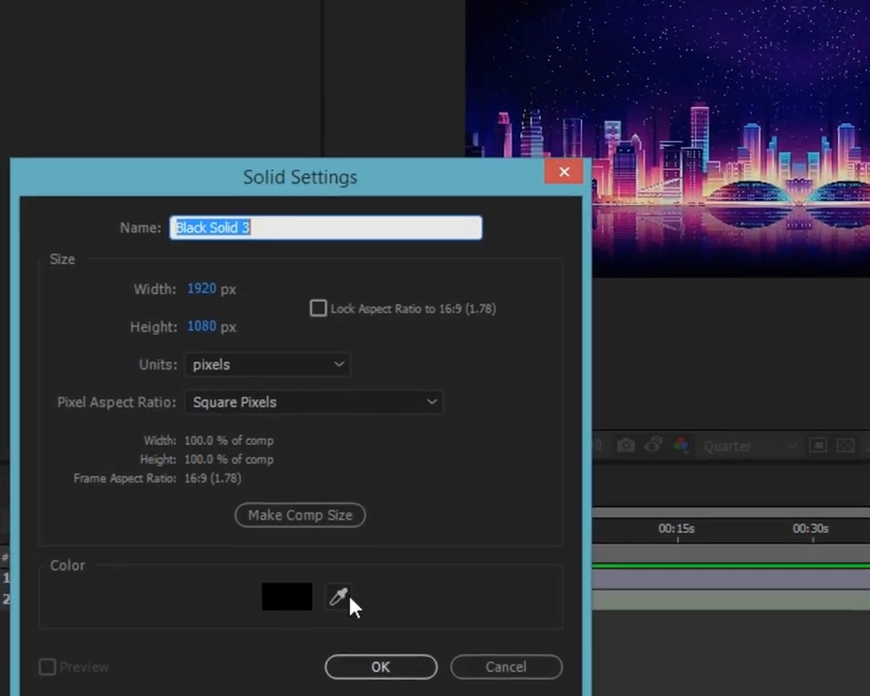
pyautogui.write('Audio Spectrum')
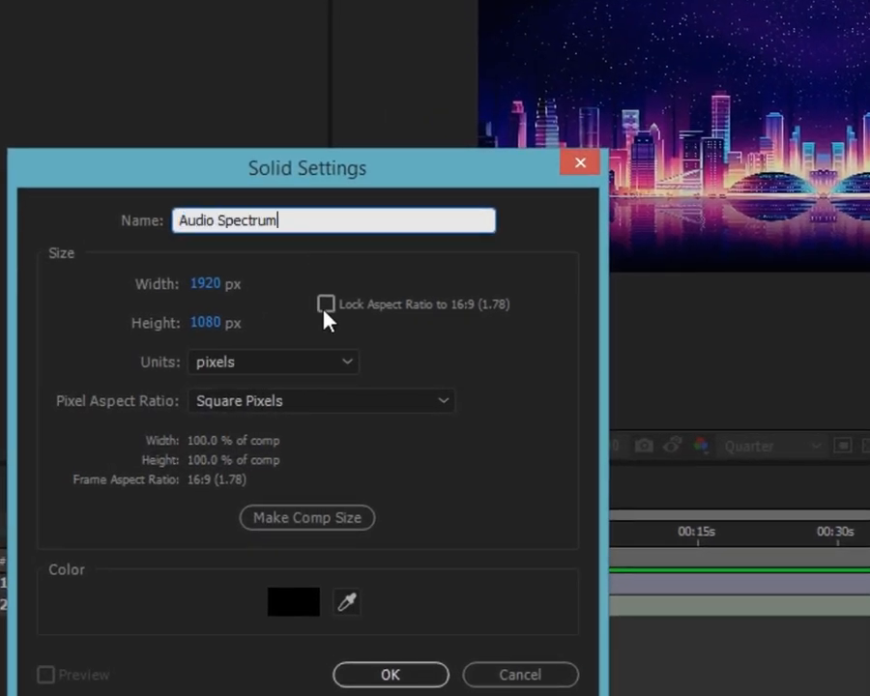
pyautogui.click(391, 676)
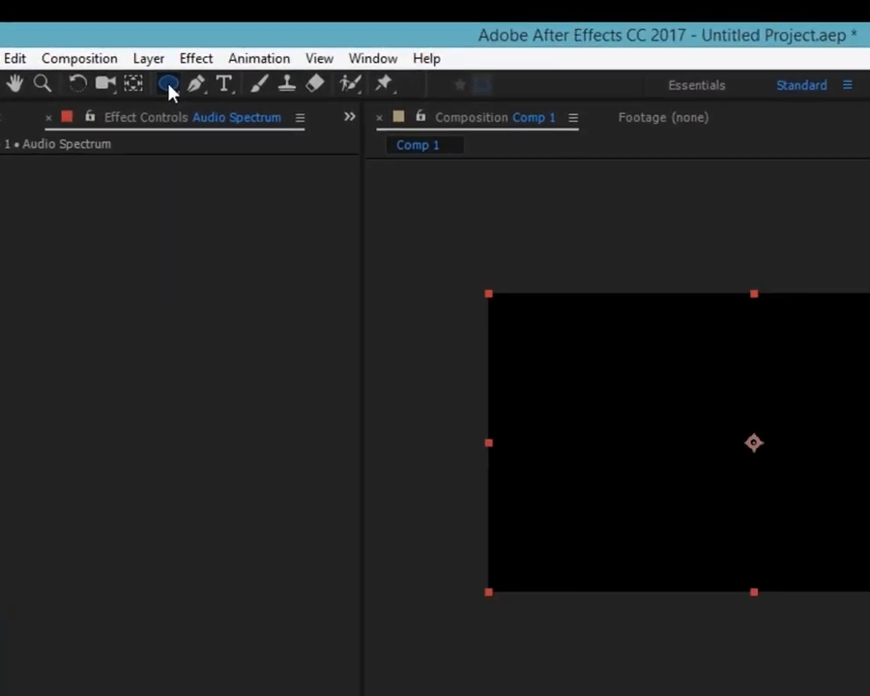
# Draw a circular ellipse mask on the Audio Spectrum solid near the middle of the frame.
pyautogui.moveTo(126, 42); pyautogui.dragTo(163, 73)
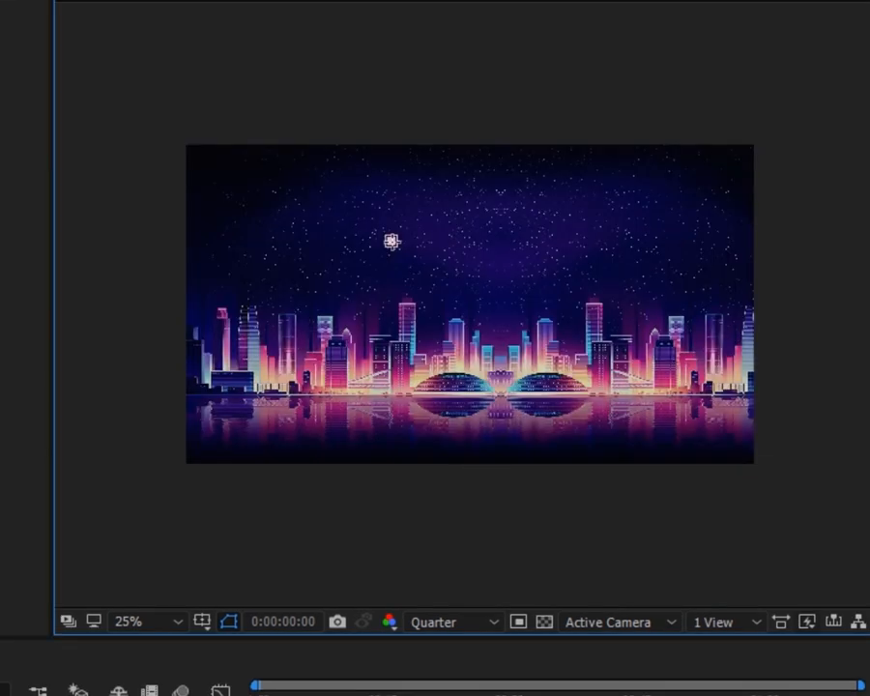
pyautogui.moveTo(391, 241); pyautogui.dragTo(563, 401)
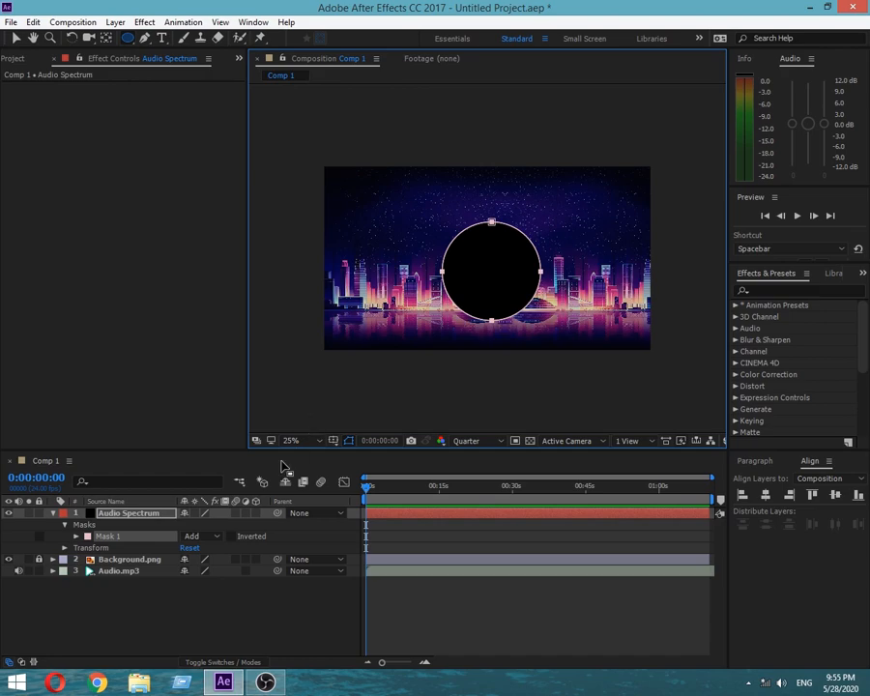
# Center the anchor point within the circular Audio Spectrum layer and align the layer horizontally and vertically to the composition's center.
pyautogui.click(139, 502)
pyautogui.click(141, 516)
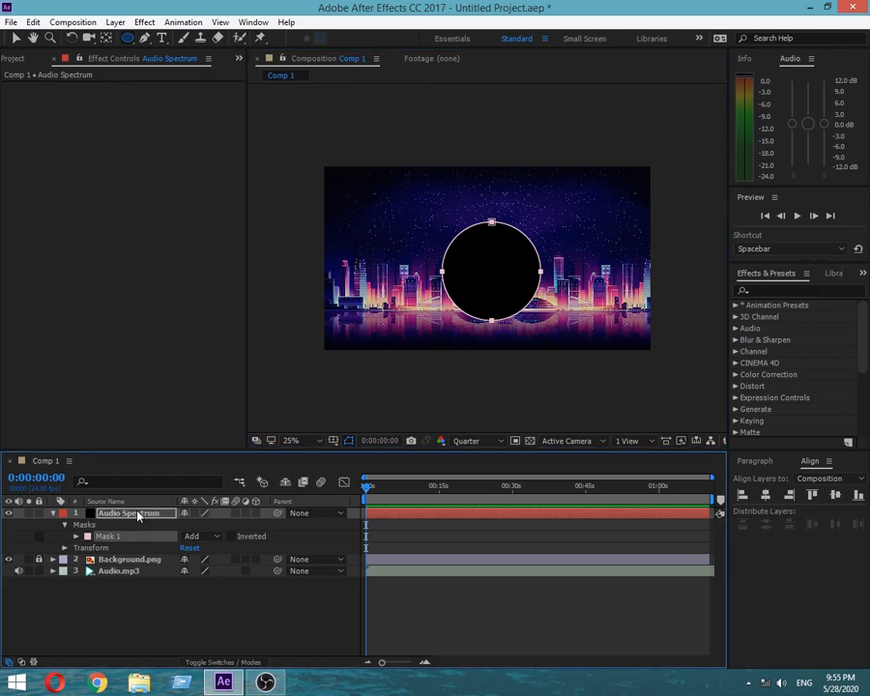
pyautogui.click(766, 496)
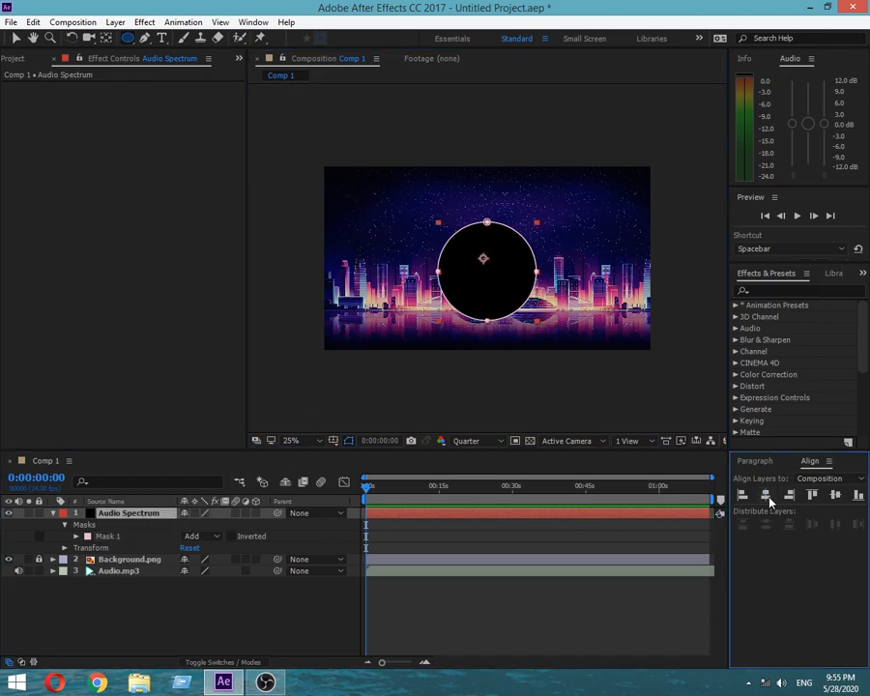
pyautogui.click(833, 494)
pyautogui.hotkey('ctrl', 'alt', 'Home')
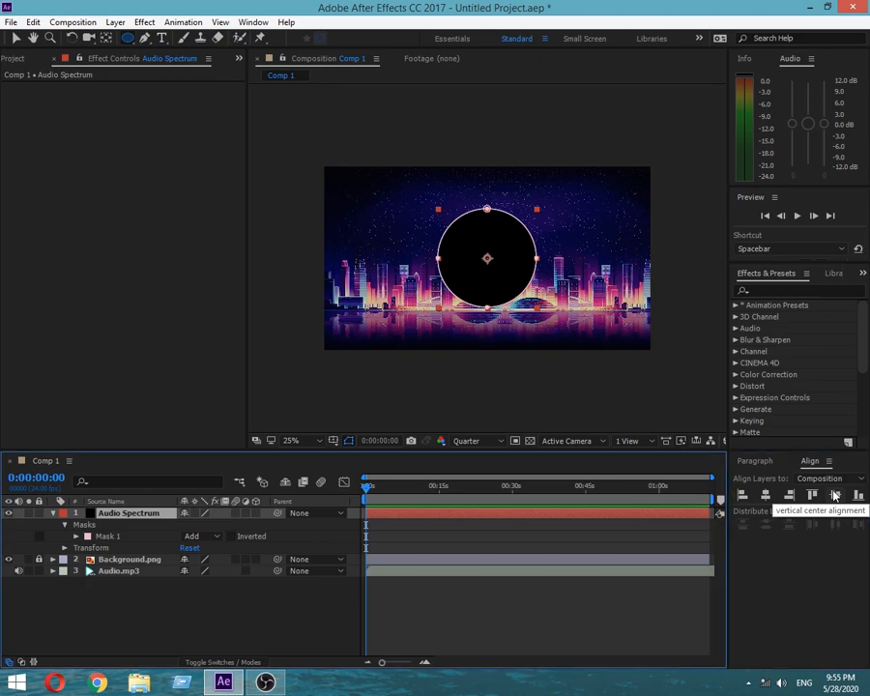
pyautogui.click(767, 496)
pyautogui.click(834, 494)
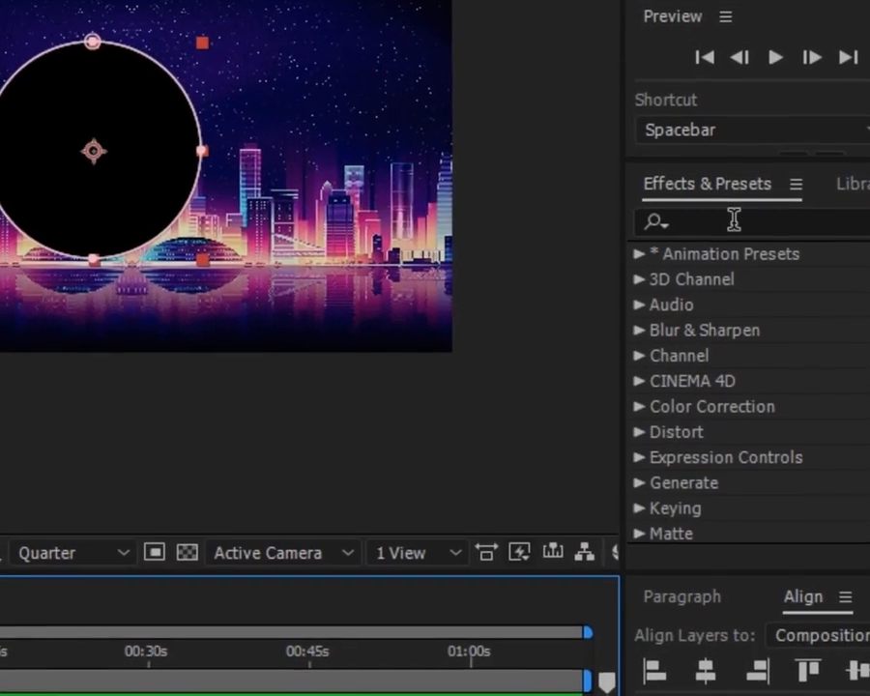
# Apply the Audio Spectrum effect to the solid, using Audio.mp3 as its audio layer and Mask 1 as its path.
pyautogui.click(778, 289)
pyautogui.write('audio')
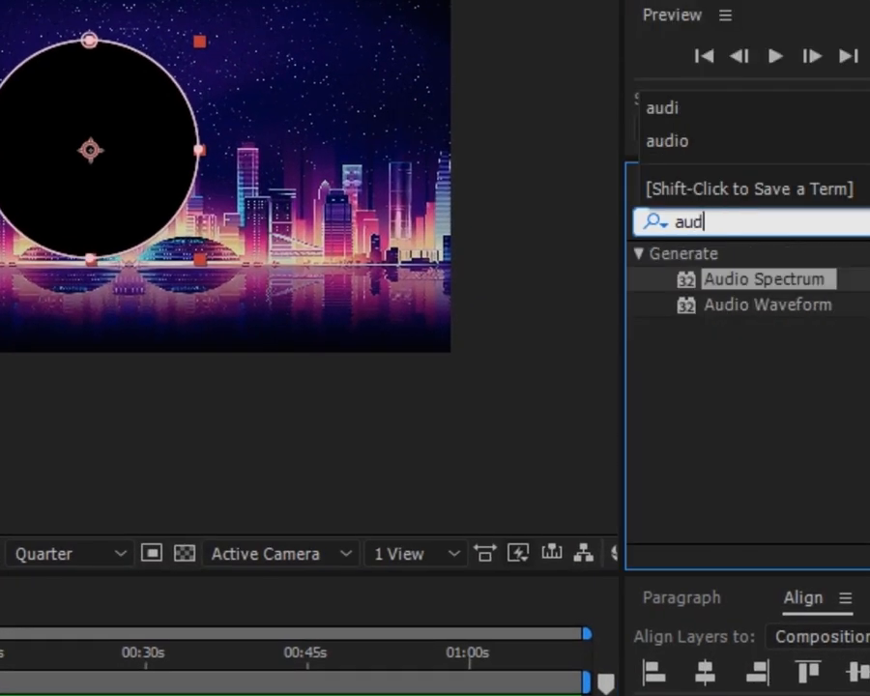
pyautogui.moveTo(735, 290); pyautogui.dragTo(126, 510)
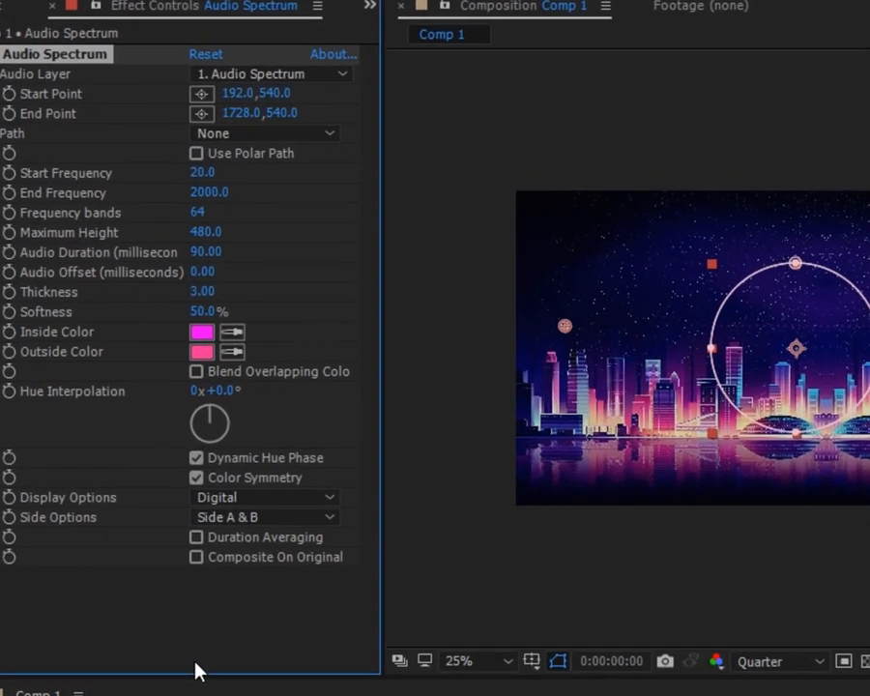
pyautogui.click(285, 73)
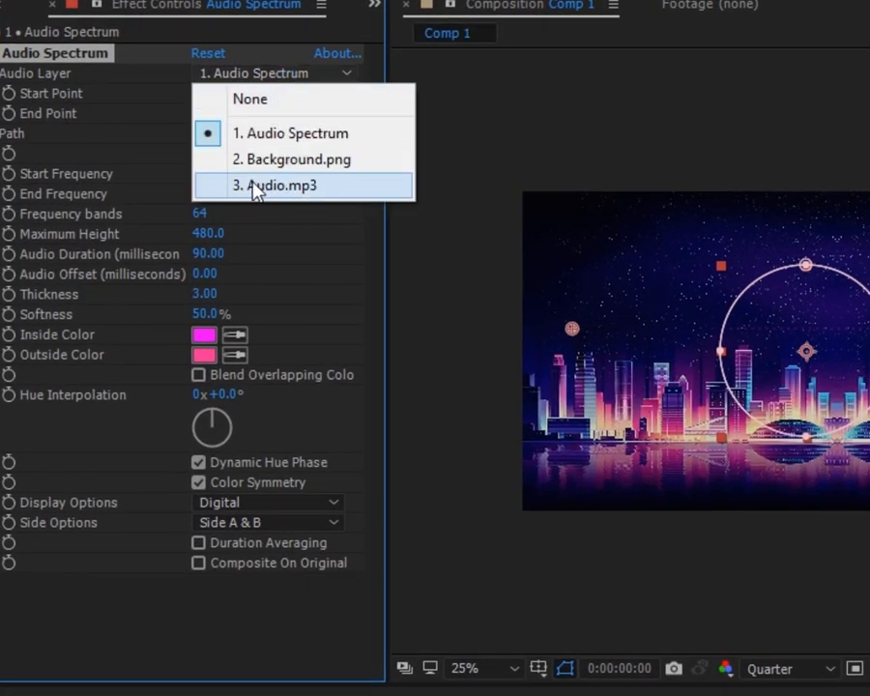
pyautogui.click(256, 186)
# Set the spectrum's End Frequency to 150, Frequency bands to 2000, Maximum Height to 360 and Audio Duration to 100 milliseconds.
pyautogui.click(210, 193)
pyautogui.write('150')
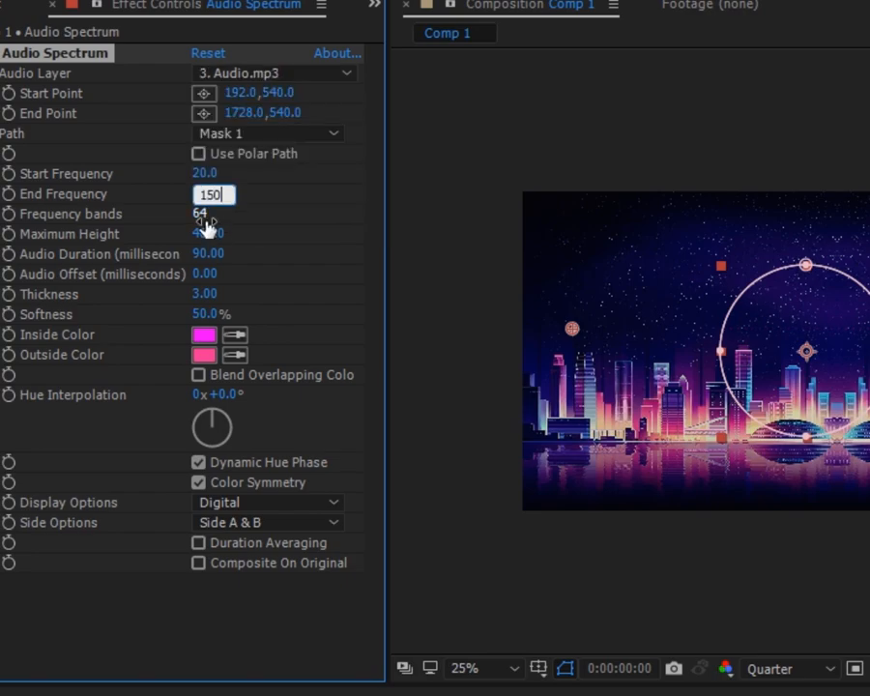
pyautogui.click(206, 217)
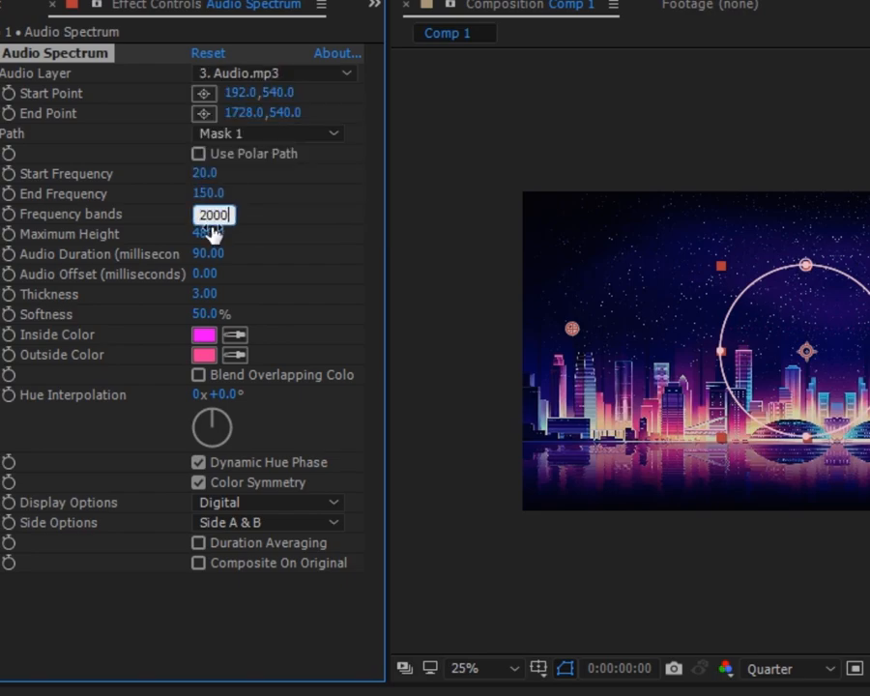
pyautogui.write('2000')
pyautogui.click(211, 234)
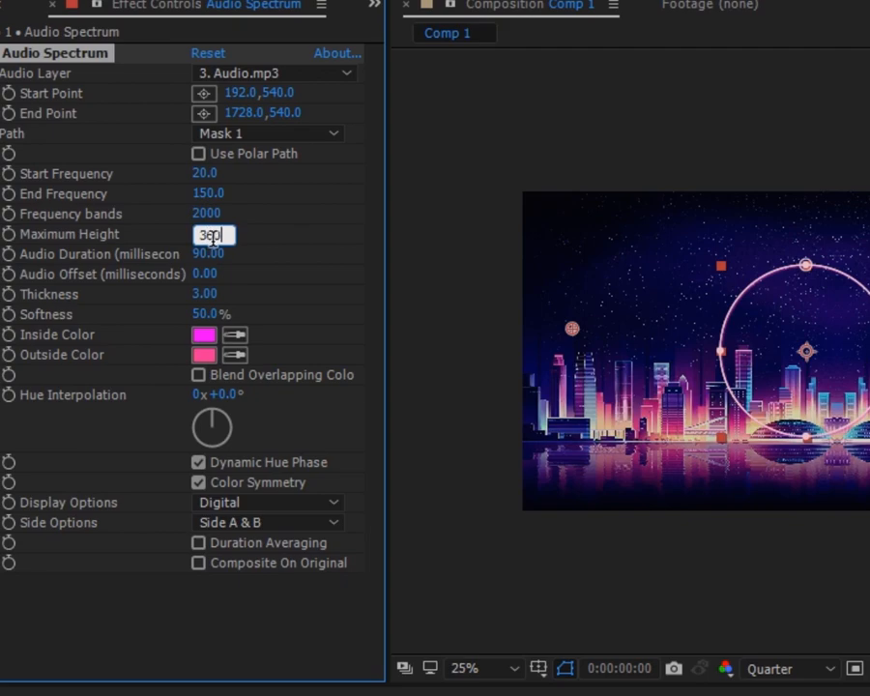
pyautogui.click(209, 254)
pyautogui.write('100')
# Set the Audio Spectrum effect's Thickness to 5 and its Softness to 0%.
pyautogui.click(205, 293)
pyautogui.write('5.')
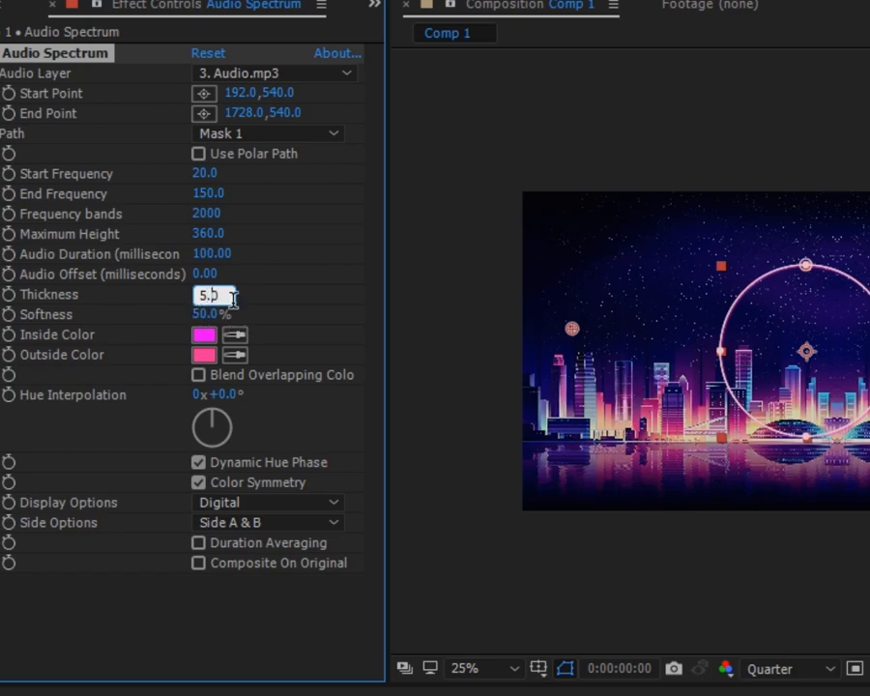
pyautogui.press('Return')
pyautogui.click(213, 314)
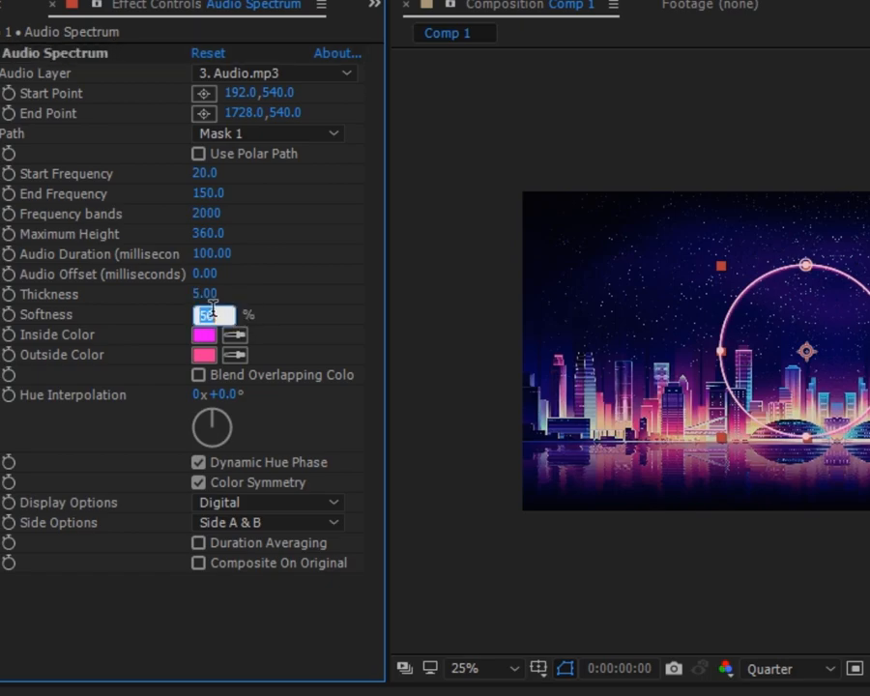
pyautogui.write('0')
pyautogui.press('Return')
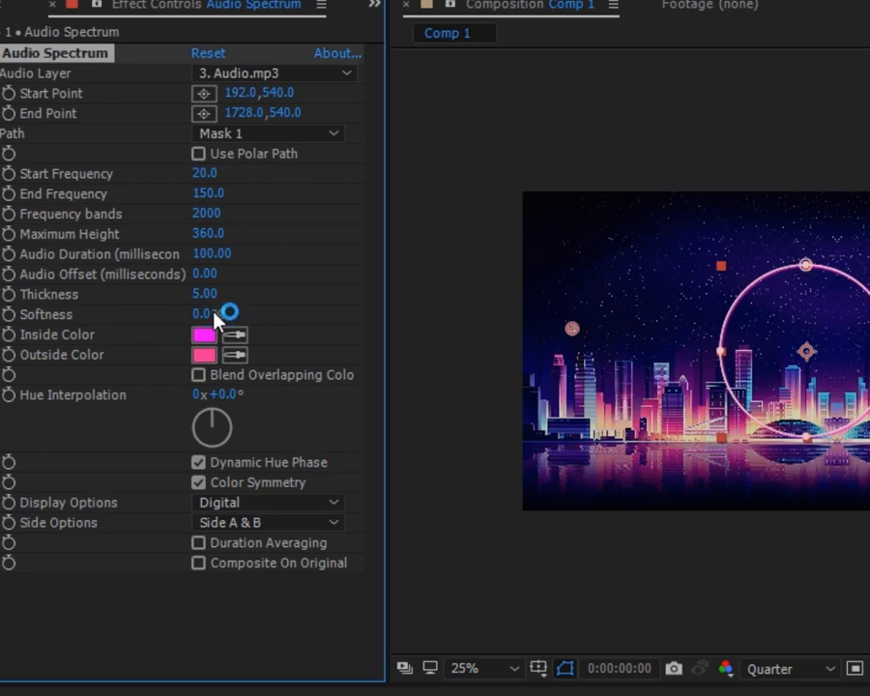
# Change both the Inside Color and the Outside Color of the Audio Spectrum effect to white.
pyautogui.click(204, 335)
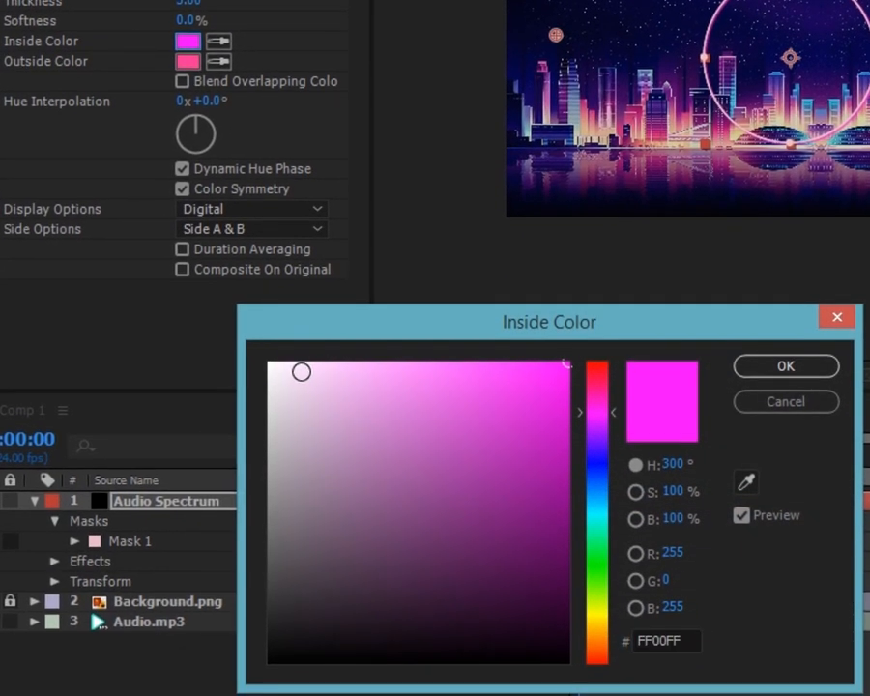
pyautogui.moveTo(303, 370); pyautogui.dragTo(269, 361)
pyautogui.click(746, 366)
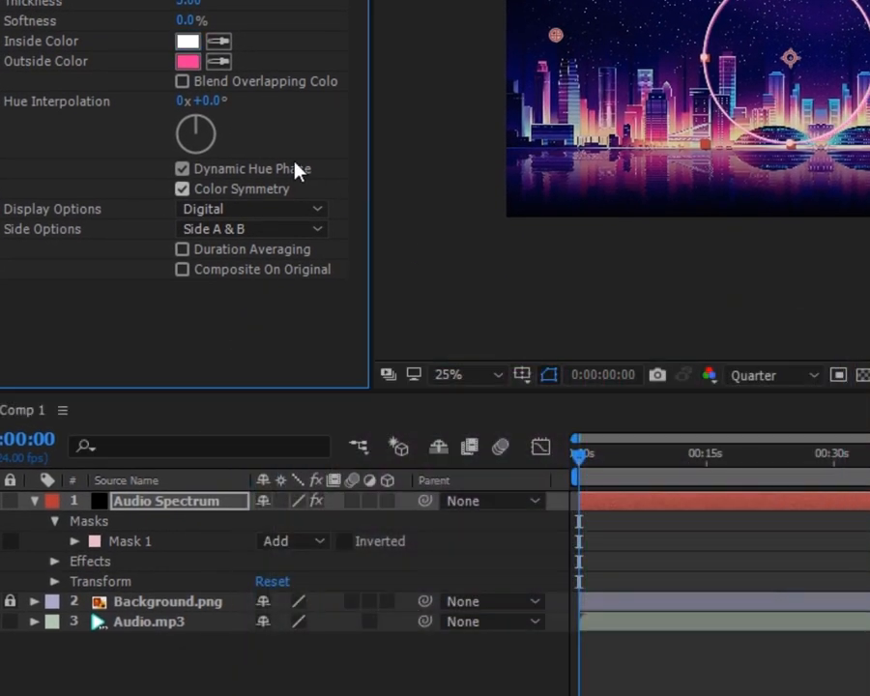
pyautogui.click(205, 41)
# Set the spectrum's Side Options to Side B and change the mode of Mask 1 to None.
pyautogui.click(257, 230)
pyautogui.click(257, 277)
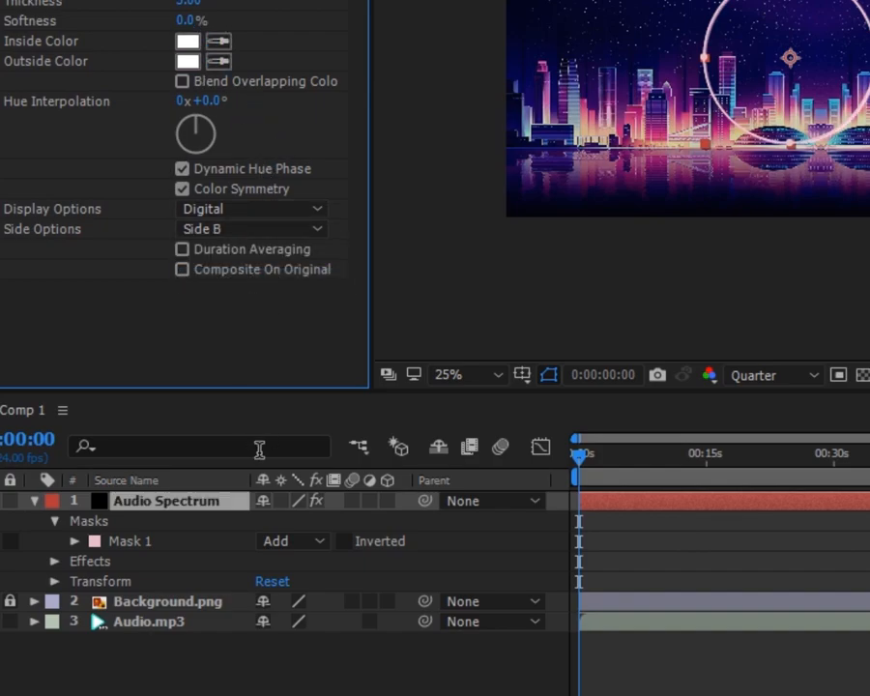
pyautogui.click(274, 541)
pyautogui.click(288, 570)
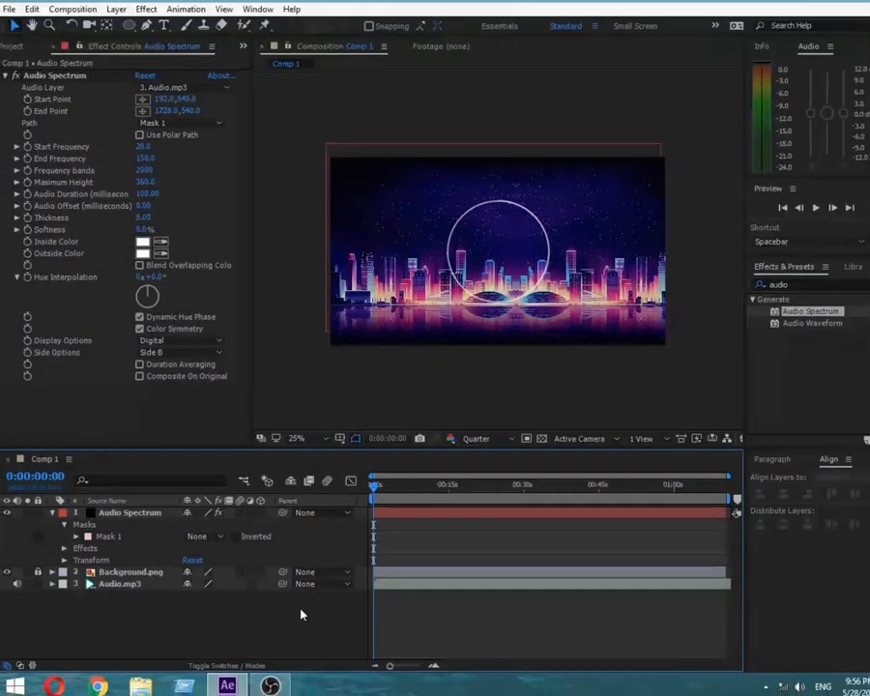
# Go to a frame partway through the audio and apply the Mirror effect to the Audio Spectrum layer.
pyautogui.click(425, 500)
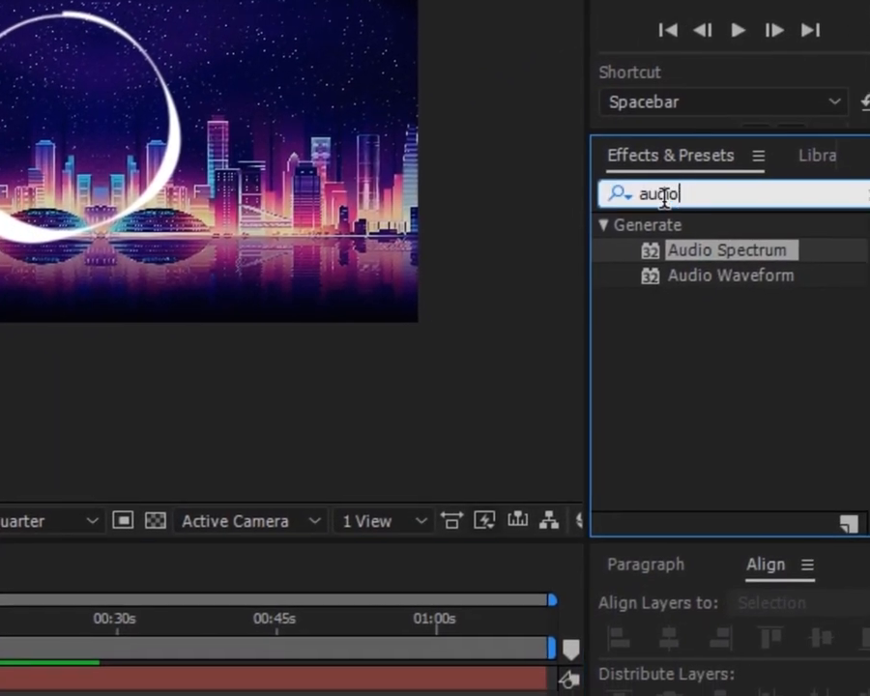
pyautogui.click(638, 193)
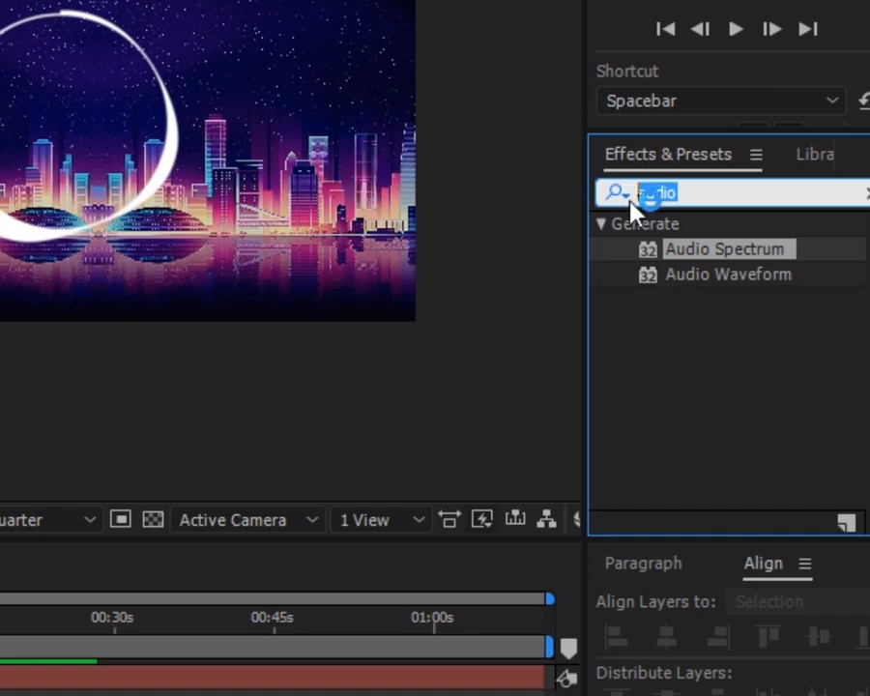
pyautogui.write('mir')
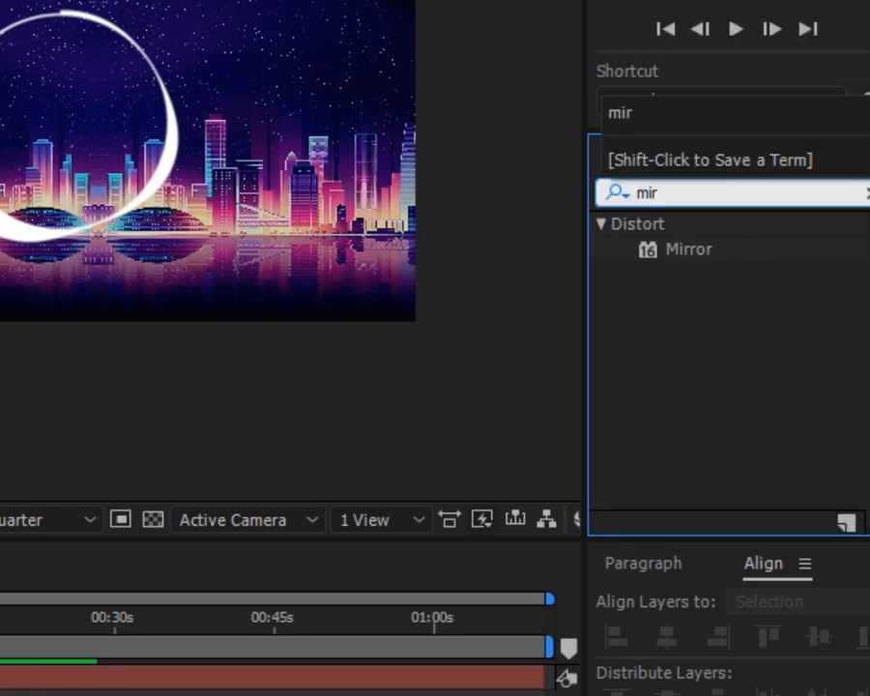
pyautogui.moveTo(705, 247); pyautogui.dragTo(132, 510)
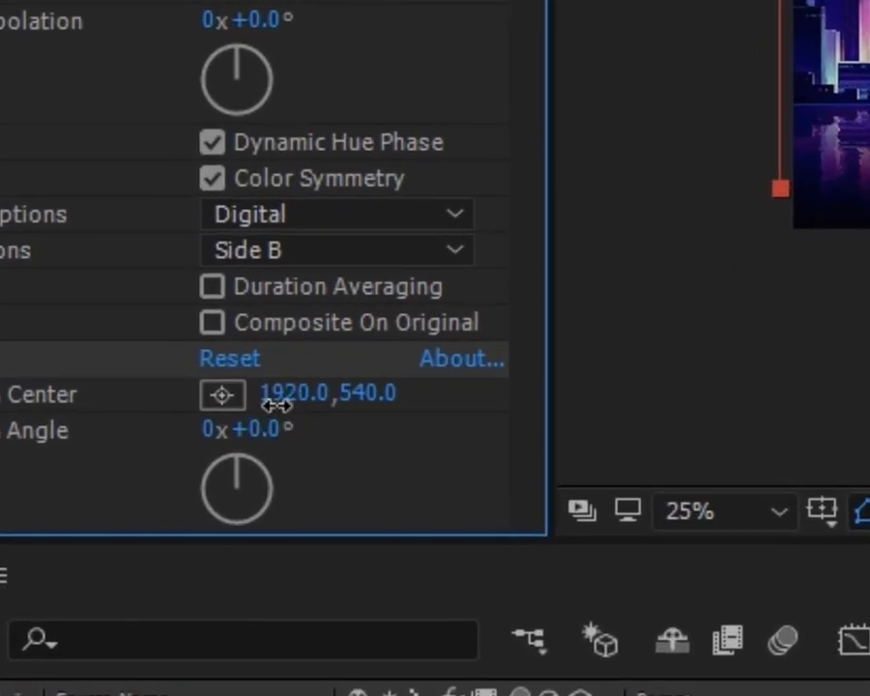
# Set the Mirror effect's horizontal Reflection Center to 960 and fine-tune it to 983 to line up with the circle.
pyautogui.click(160, 402)
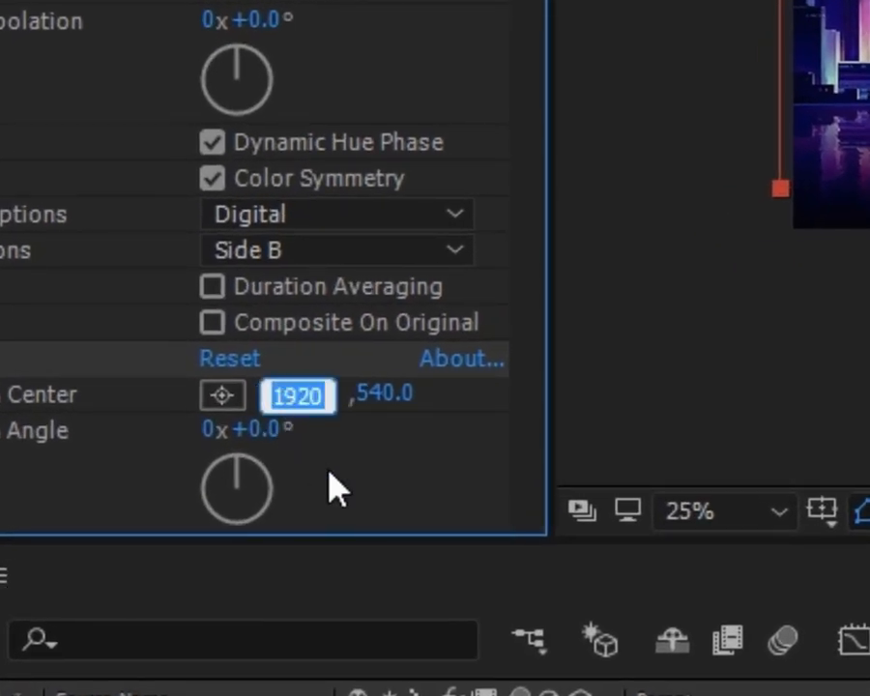
pyautogui.write('96')
pyautogui.press('Return')
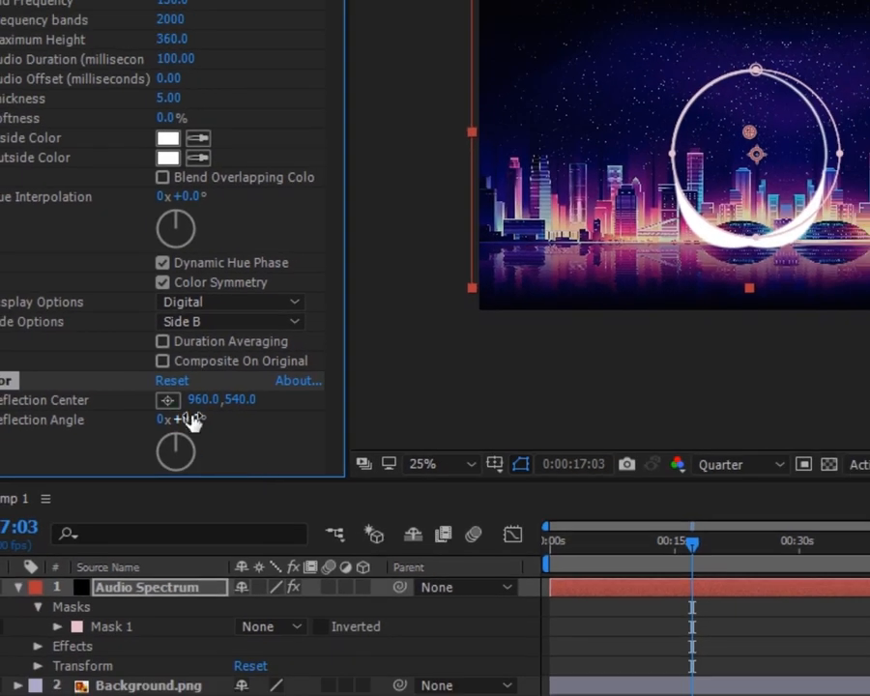
pyautogui.moveTo(210, 400); pyautogui.dragTo(235, 401)
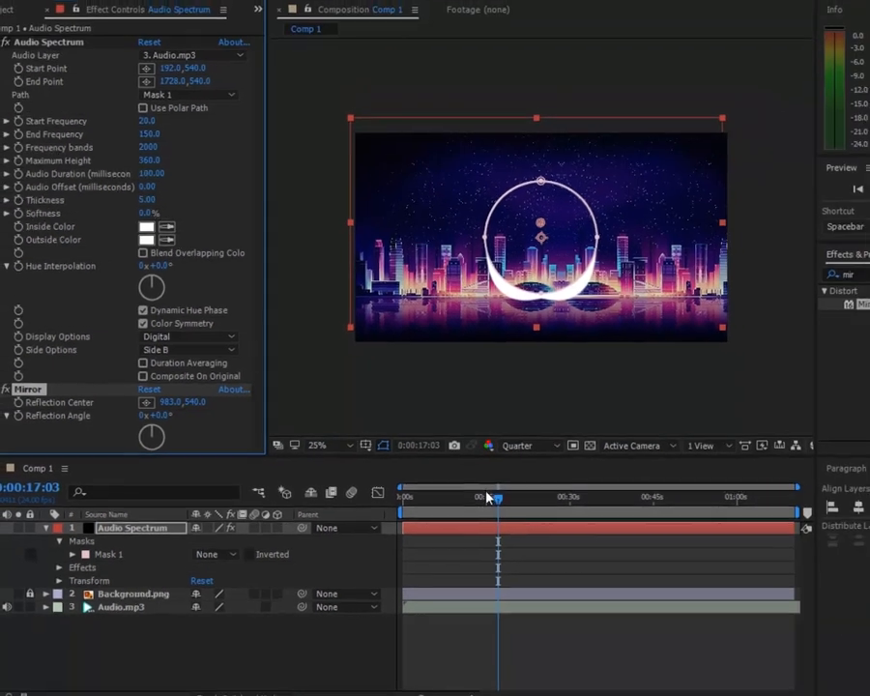
# Preview the animation, go to 0:00:25:21 and duplicate the Audio Spectrum layer three times.
pyautogui.moveTo(692, 543); pyautogui.dragTo(656, 555)
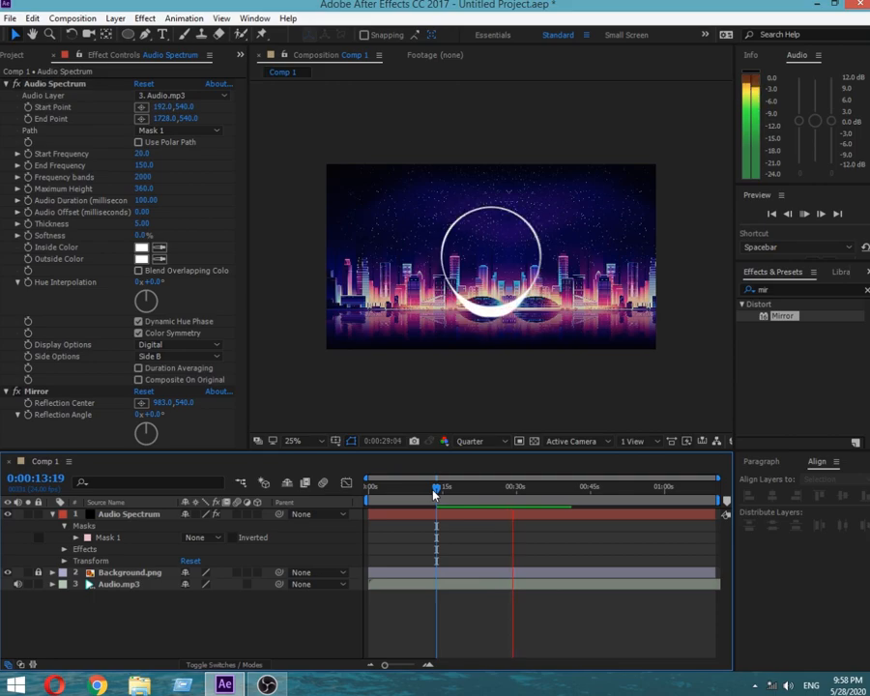
pyautogui.click(495, 499)
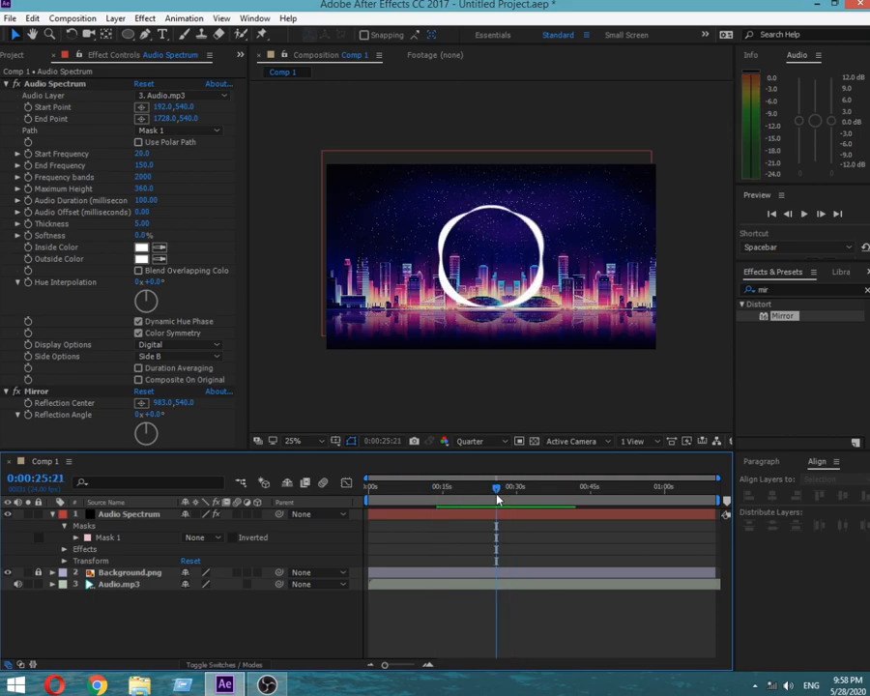
pyautogui.click(52, 514)
pyautogui.click(129, 514)
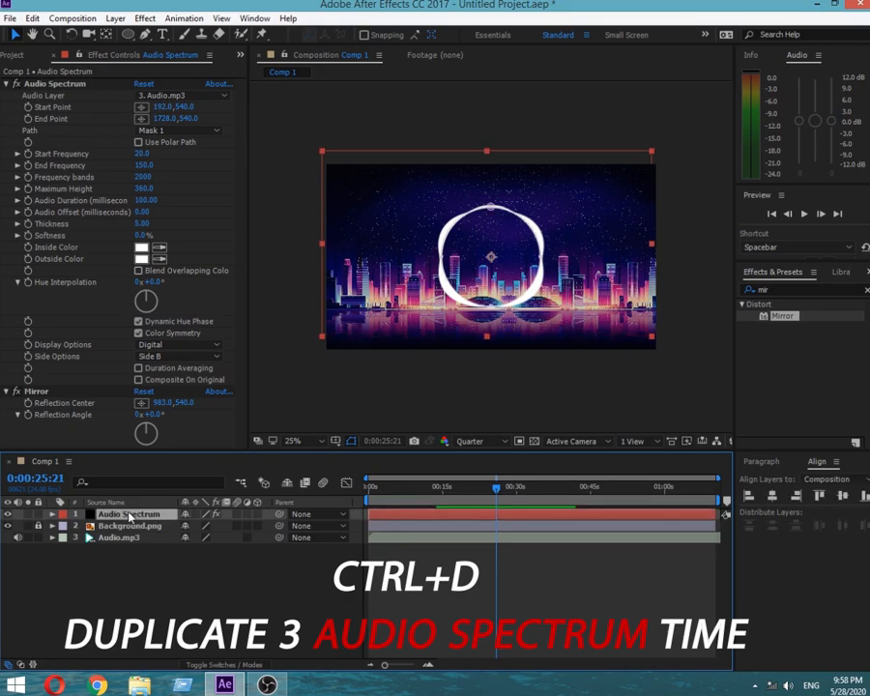
pyautogui.hotkey('ctrl', 'd')
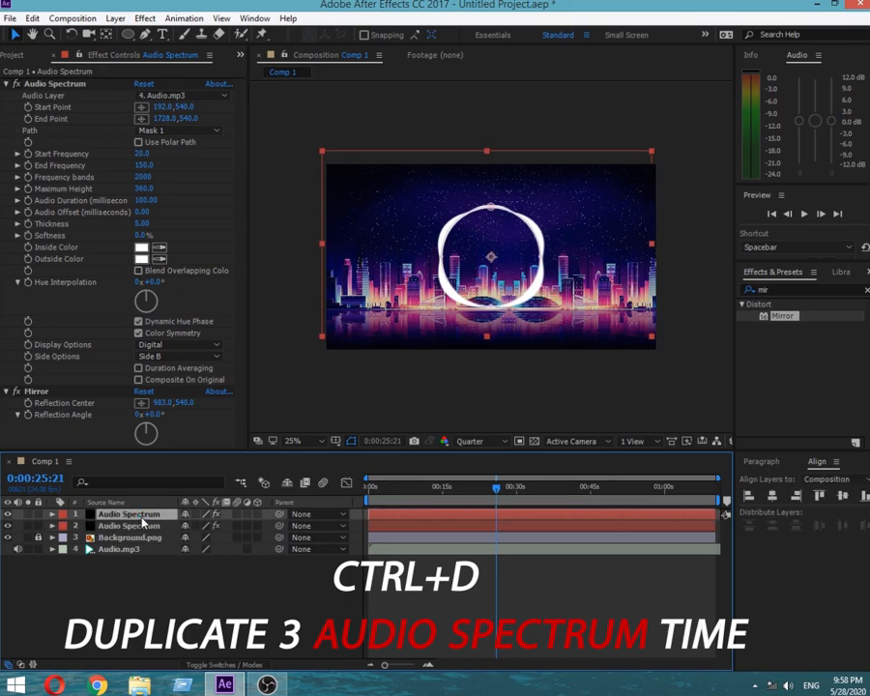
pyautogui.hotkey('ctrl', 'd')
pyautogui.hotkey('ctrl', 'd')
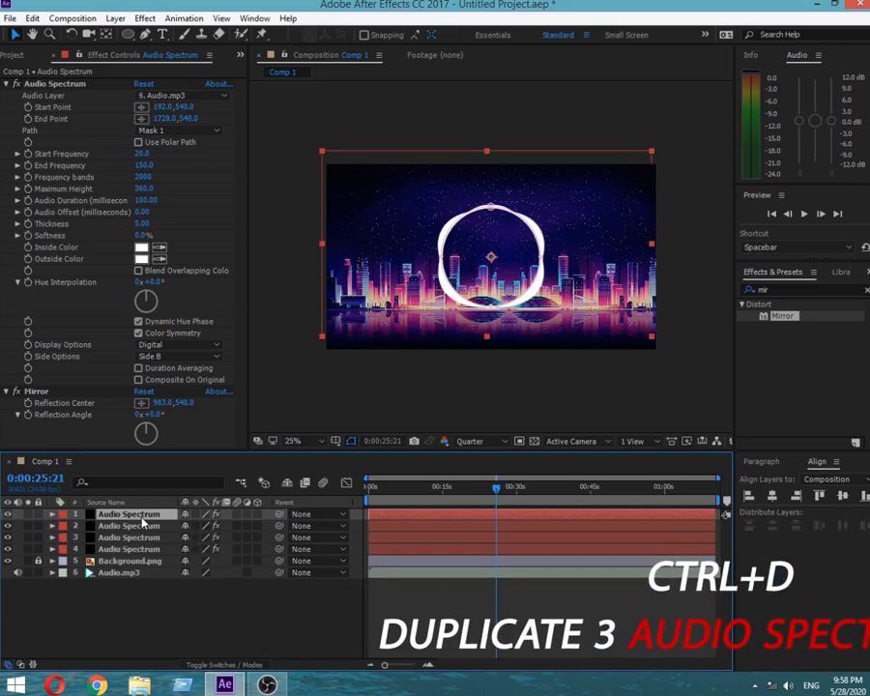
# Set the Outside Color and Inside Color of the third Audio Spectrum layer to red (R 255, G 49, B 49).
pyautogui.click(140, 538)
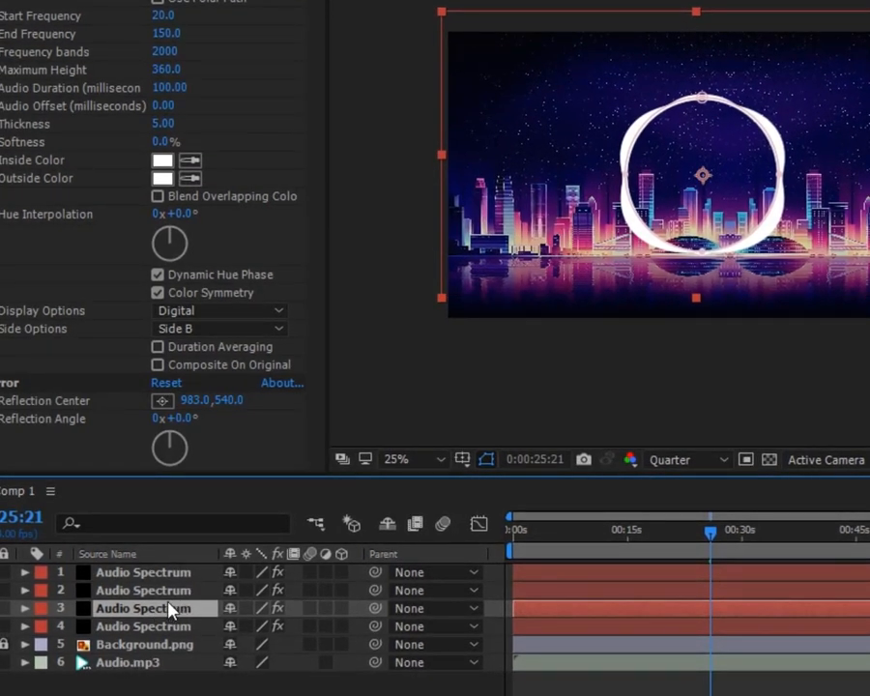
pyautogui.click(163, 177)
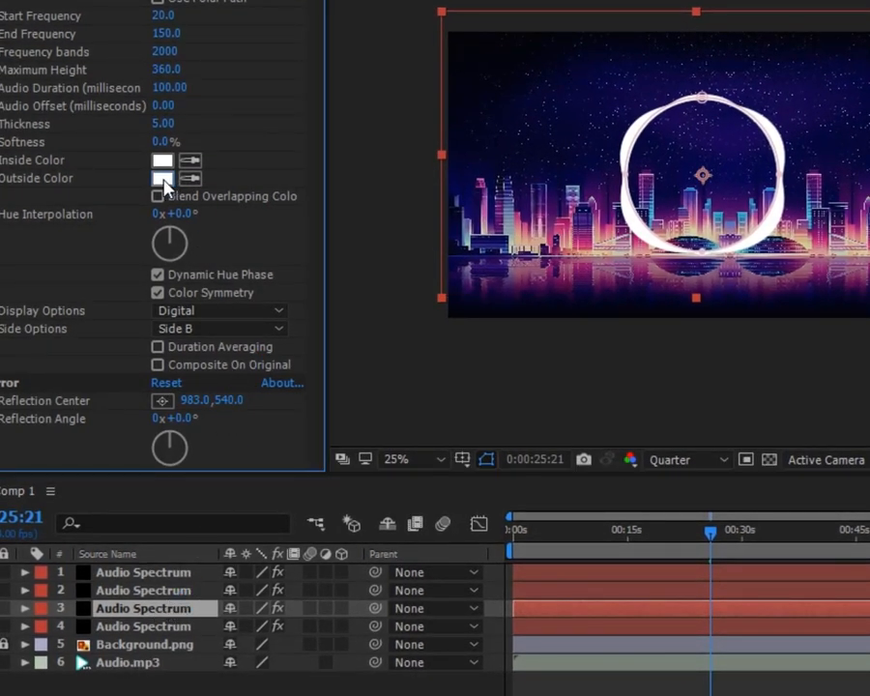
pyautogui.moveTo(385, 480); pyautogui.dragTo(461, 406)
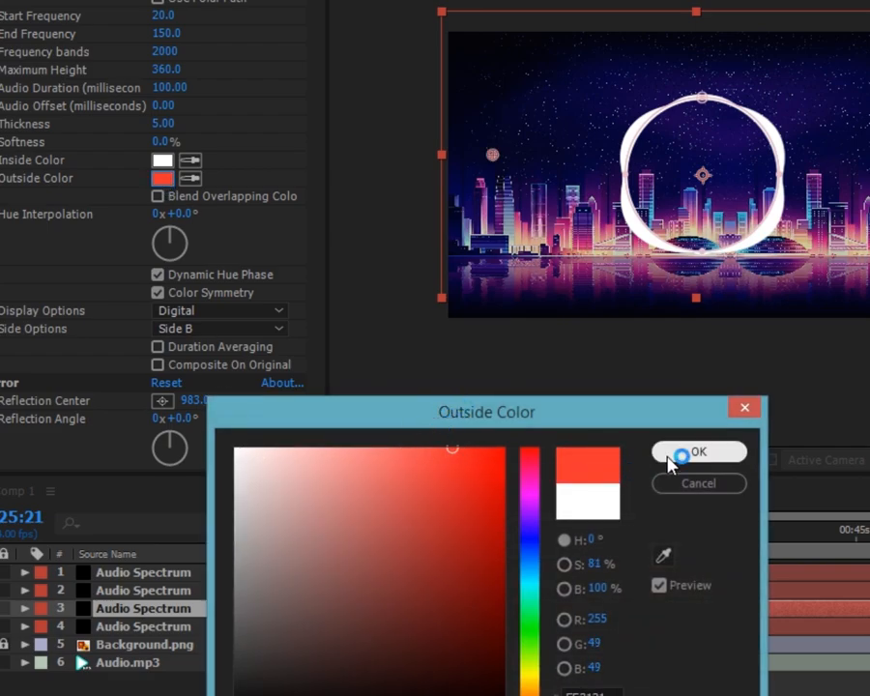
pyautogui.click(670, 455)
pyautogui.click(191, 163)
pyautogui.click(164, 178)
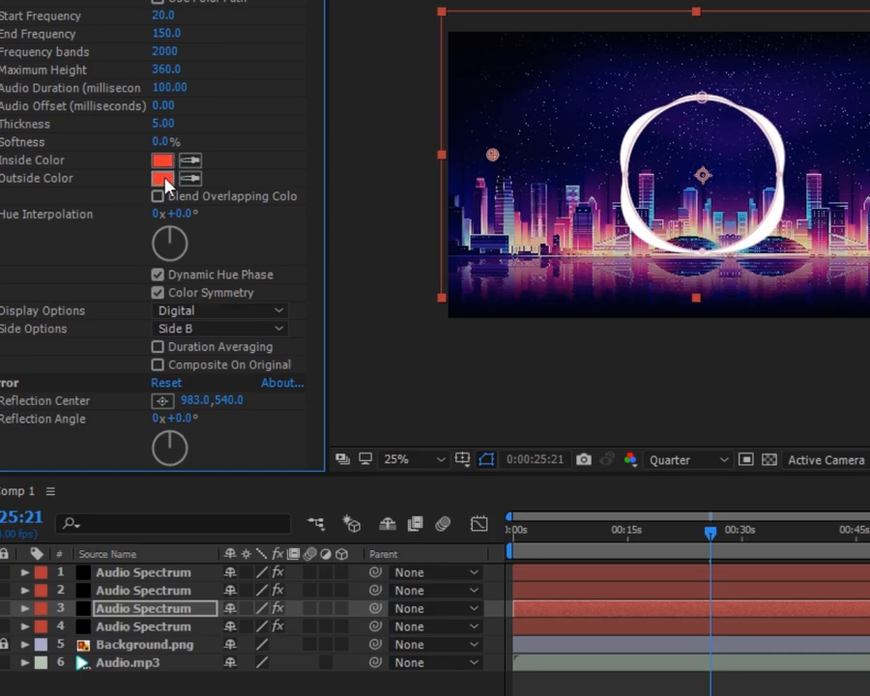
# Raise the red spectrum's Maximum Height to 670, preview the playback, and reduce the height to 500.
pyautogui.click(163, 69)
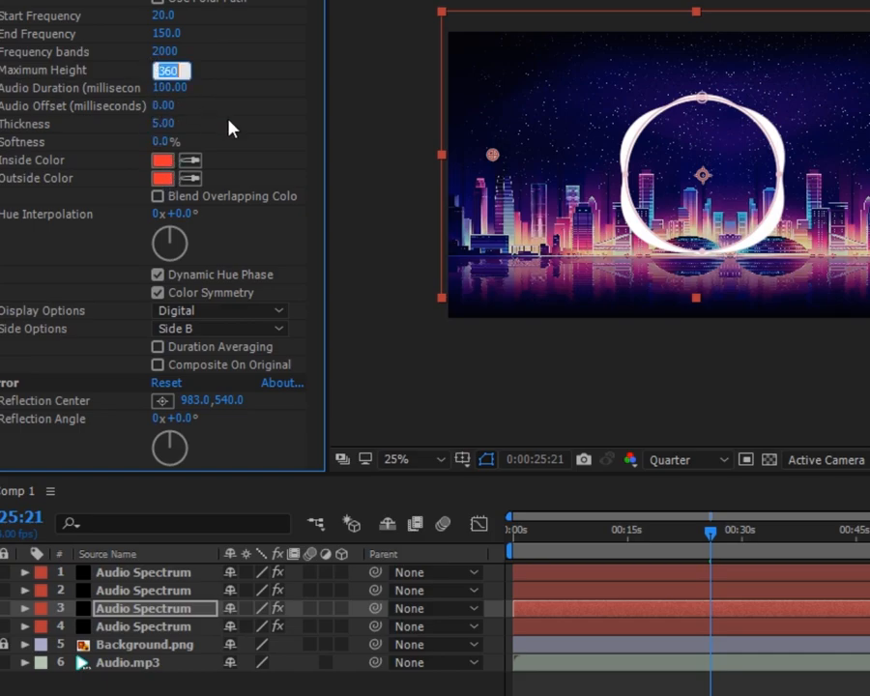
pyautogui.click(201, 73)
pyautogui.moveTo(170, 75); pyautogui.dragTo(211, 77)
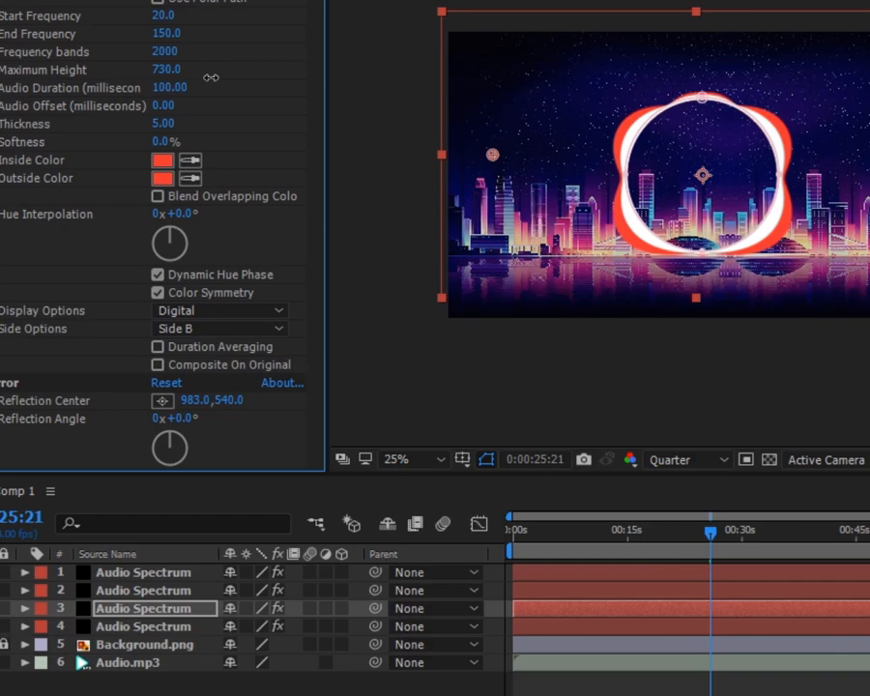
pyautogui.moveTo(205, 76); pyautogui.dragTo(204, 77)
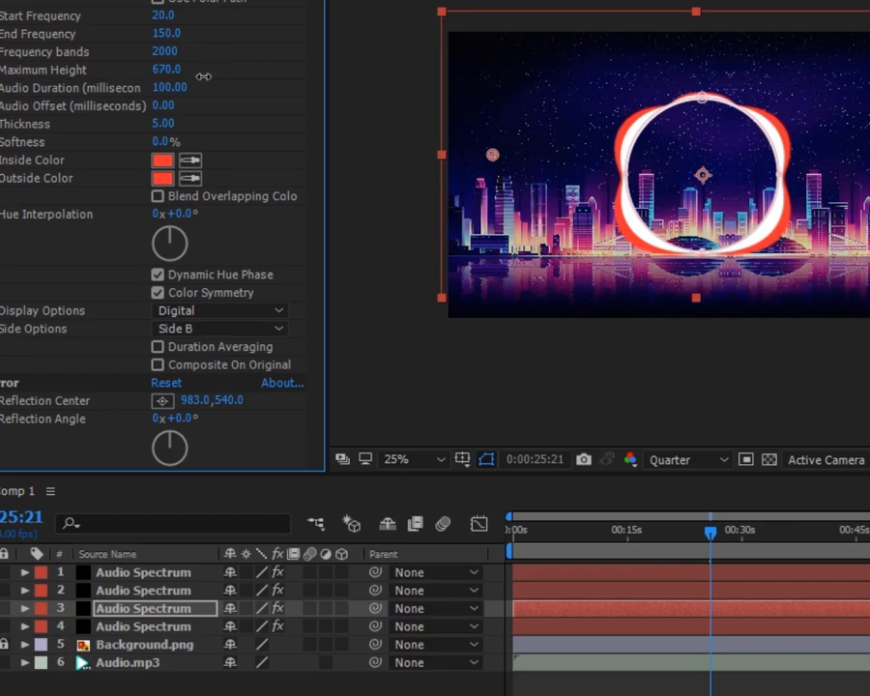
pyautogui.click(712, 531)
pyautogui.press('space')
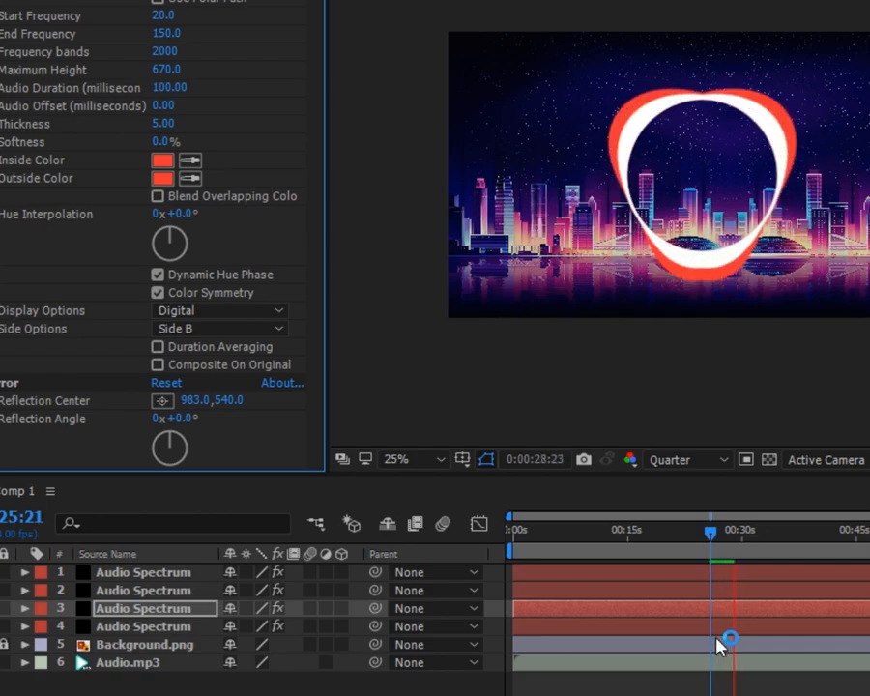
pyautogui.moveTo(723, 535); pyautogui.dragTo(719, 542)
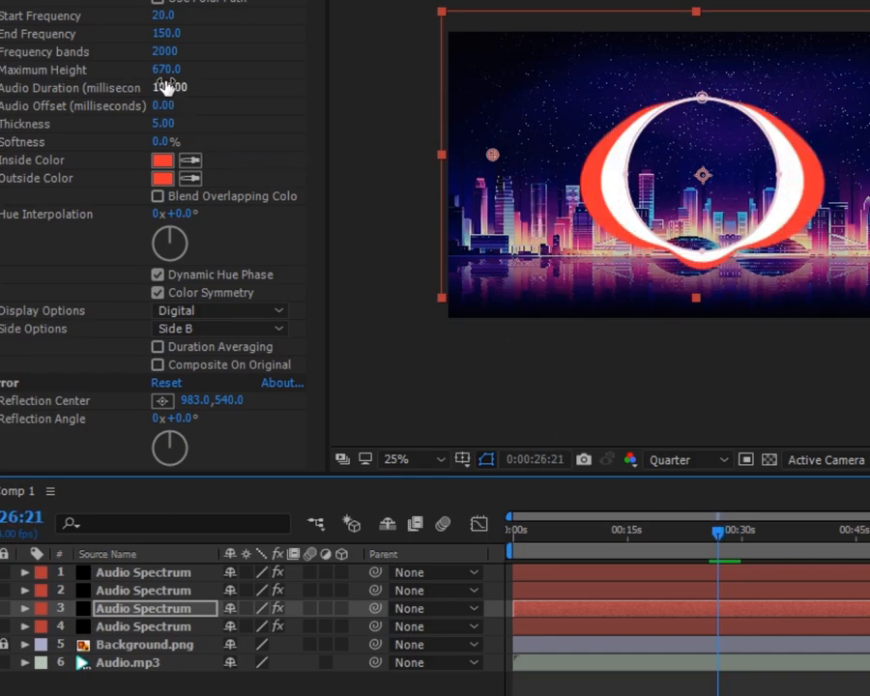
pyautogui.moveTo(164, 76); pyautogui.dragTo(147, 79)
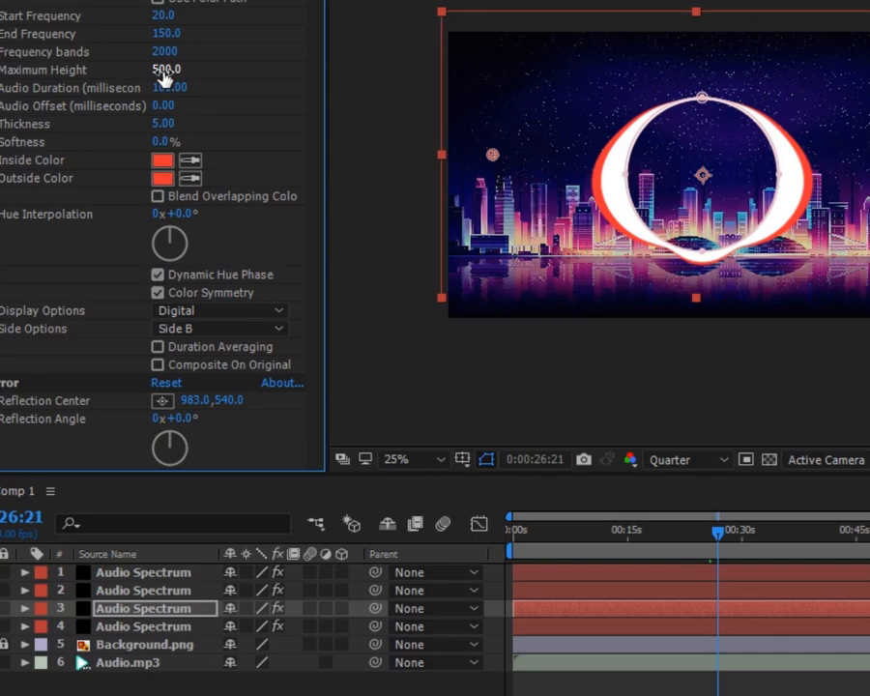
pyautogui.click(127, 591)
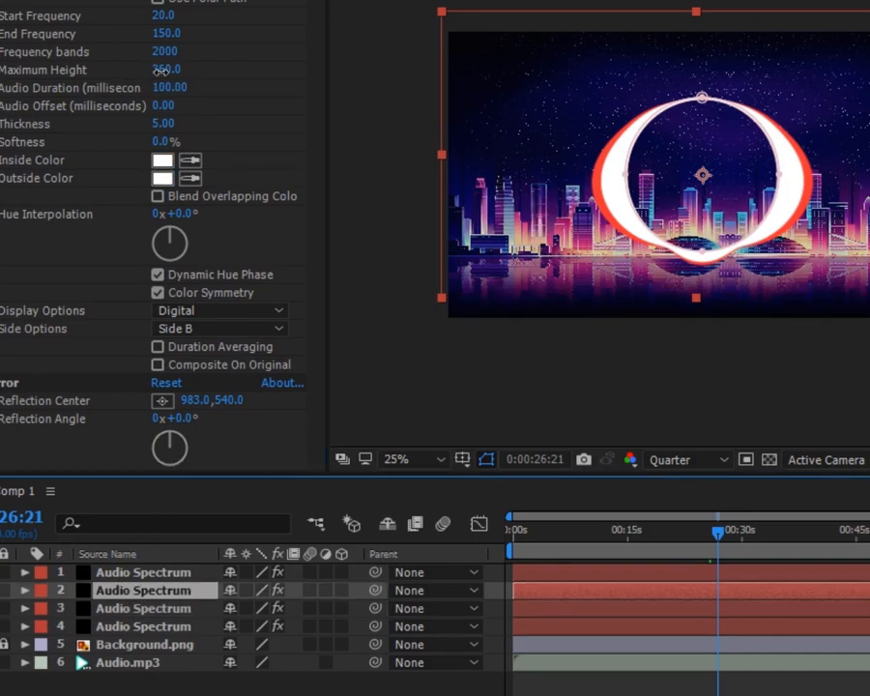
pyautogui.moveTo(162, 70); pyautogui.dragTo(170, 71)
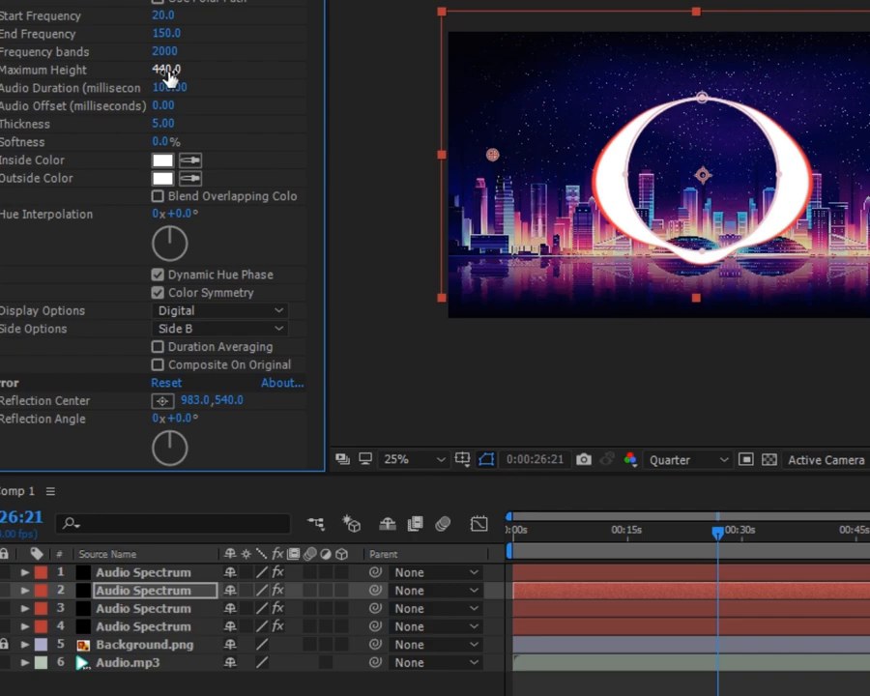
pyautogui.hotkey('ctrl', 'z')
# Reorder the Audio Spectrum layers so that the red one is second in the stack, with two white ones beneath it.
pyautogui.click(136, 591)
pyautogui.click(136, 615)
pyautogui.moveTo(129, 605); pyautogui.dragTo(129, 639)
pyautogui.moveTo(128, 572); pyautogui.dragTo(111, 640)
pyautogui.click(149, 593)
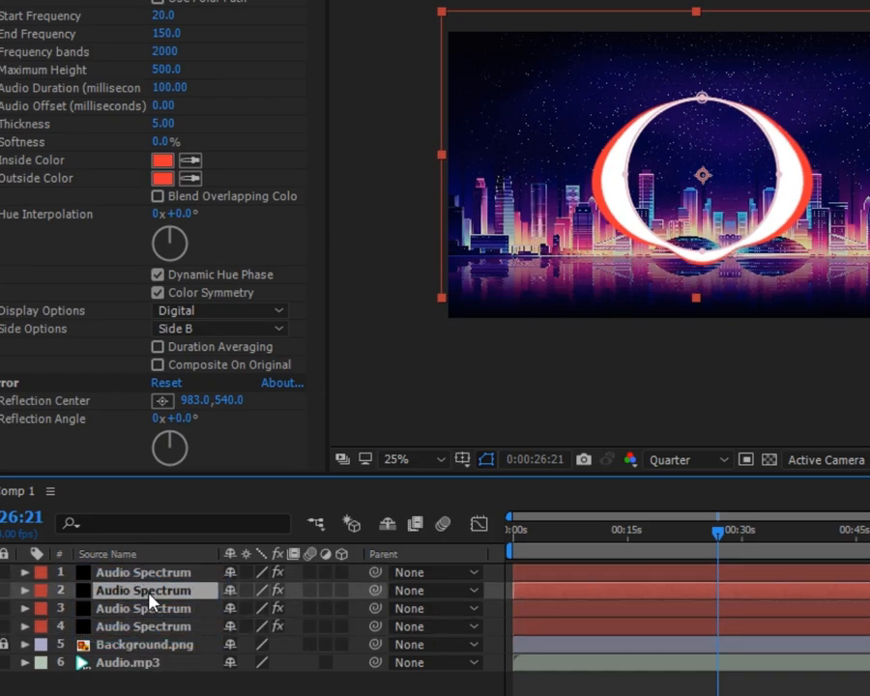
# Set the third Audio Spectrum layer's Maximum Height to 650 and its Inside Color to a dark red.
pyautogui.click(145, 609)
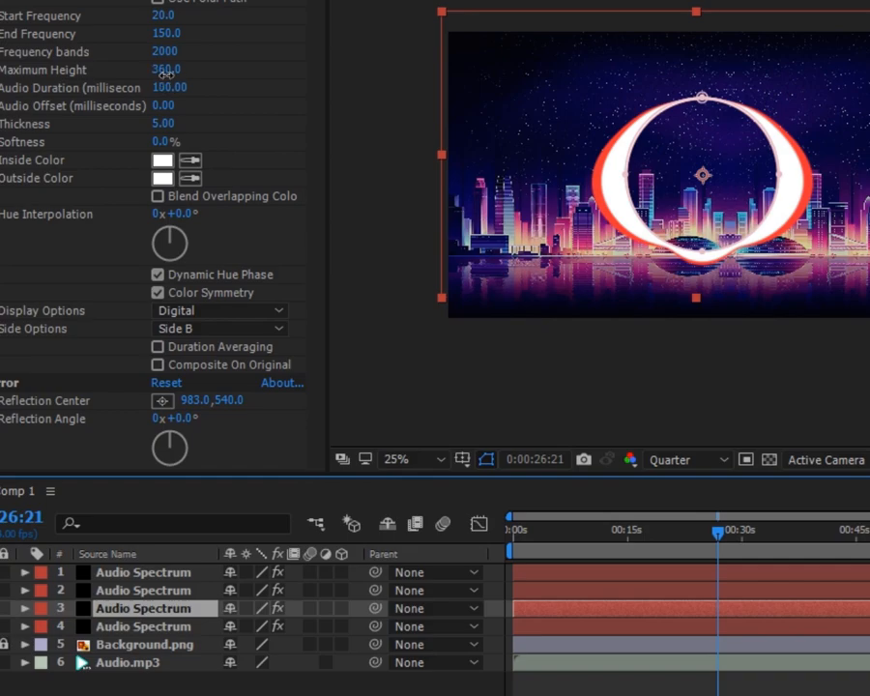
pyautogui.moveTo(167, 73); pyautogui.dragTo(177, 74)
pyautogui.moveTo(193, 74); pyautogui.dragTo(197, 73)
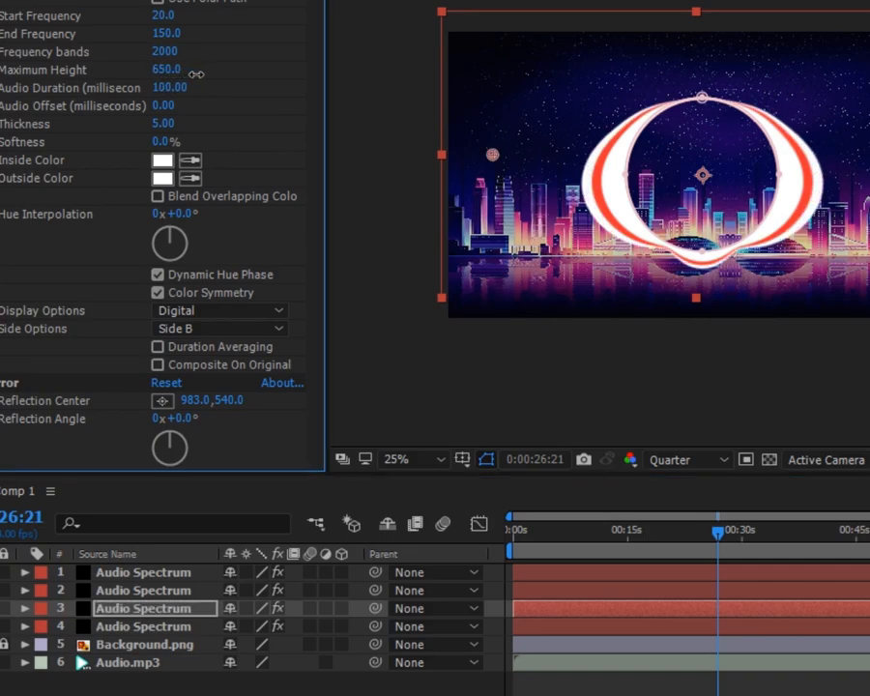
pyautogui.click(157, 162)
pyautogui.moveTo(264, 500)
pyautogui.mouseDown()
pyautogui.moveTo(238, 523)
pyautogui.moveTo(235, 616)
pyautogui.moveTo(256, 637)
pyautogui.moveTo(275, 638)
pyautogui.moveTo(233, 662)
pyautogui.moveTo(203, 645)
pyautogui.moveTo(190, 674)
pyautogui.moveTo(189, 635)
pyautogui.moveTo(283, 586)
pyautogui.moveTo(296, 562)
pyautogui.moveTo(352, 602)
pyautogui.moveTo(395, 605)
pyautogui.moveTo(413, 622)
pyautogui.moveTo(406, 623)
pyautogui.mouseUp()
pyautogui.click(683, 456)
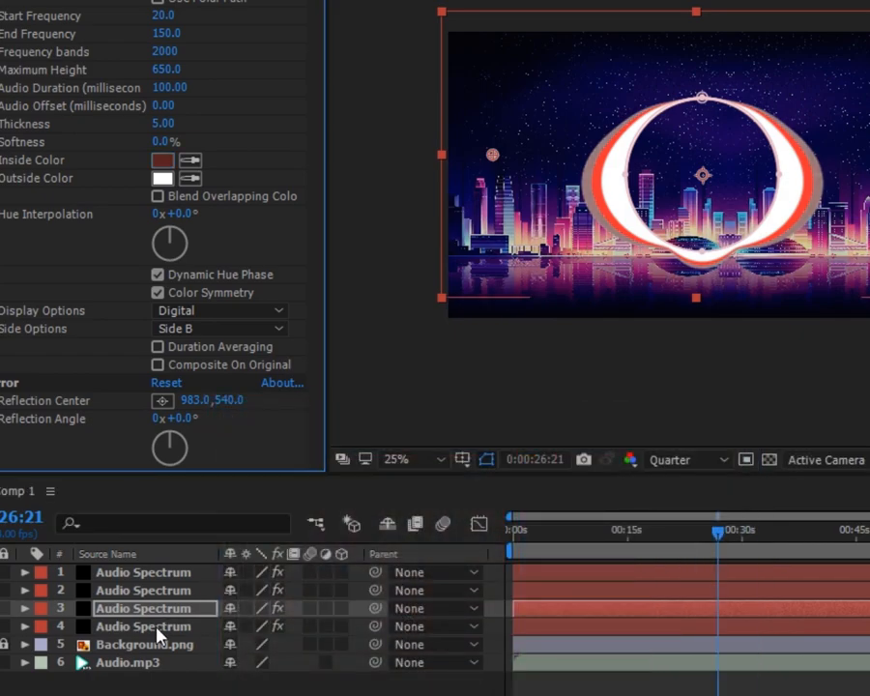
# Set the fourth Audio Spectrum layer's Maximum Height to 810 and both its colors to dark red (R 50, G 10, B 10), and preview it.
pyautogui.click(172, 626)
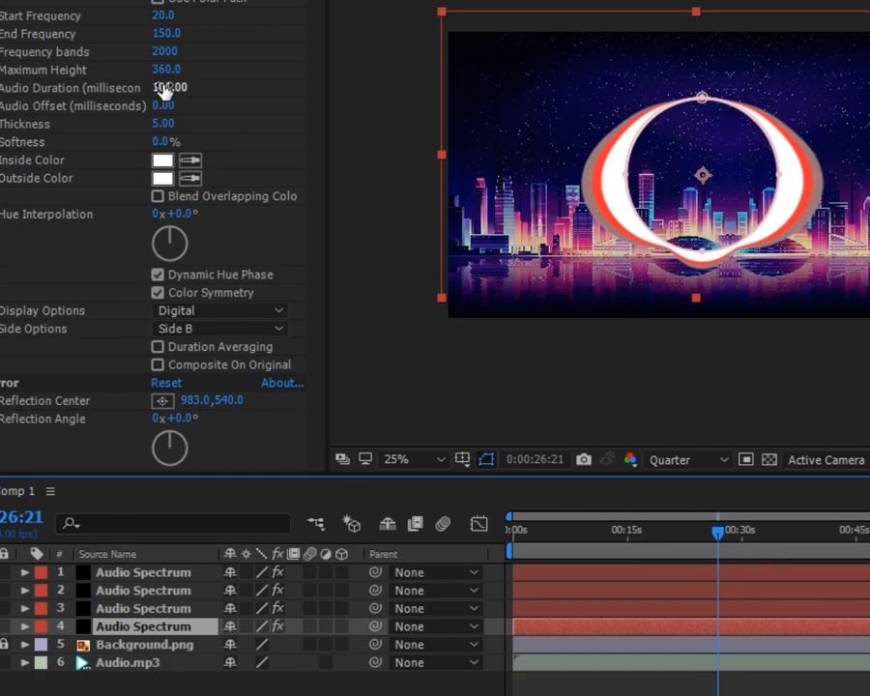
pyautogui.moveTo(170, 69); pyautogui.dragTo(211, 73)
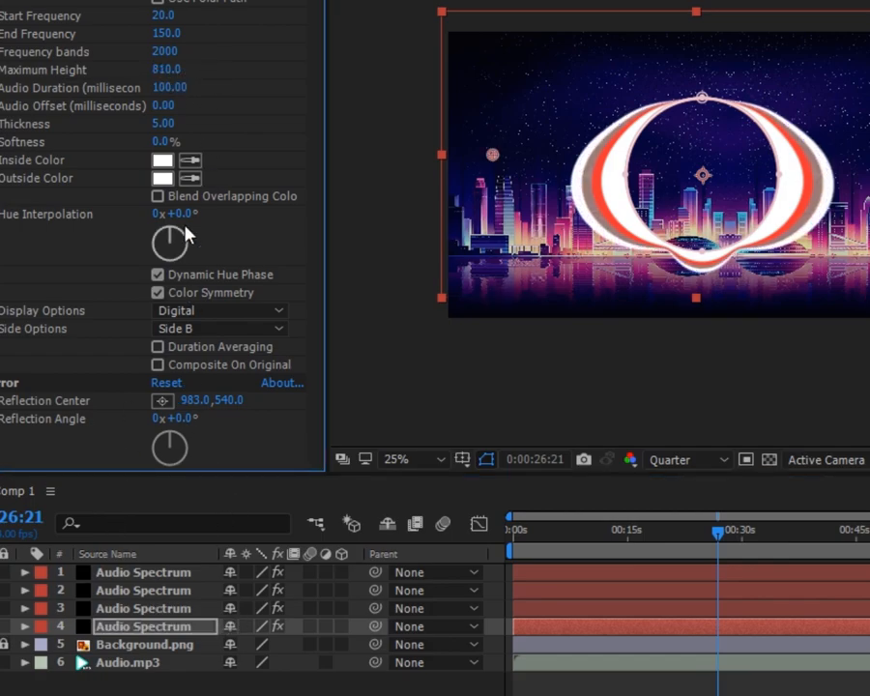
pyautogui.click(162, 178)
pyautogui.moveTo(360, 611)
pyautogui.mouseDown()
pyautogui.moveTo(453, 695)
pyautogui.moveTo(503, 695)
pyautogui.moveTo(473, 675)
pyautogui.moveTo(443, 695)
pyautogui.moveTo(453, 633)
pyautogui.moveTo(448, 664)
pyautogui.mouseUp()
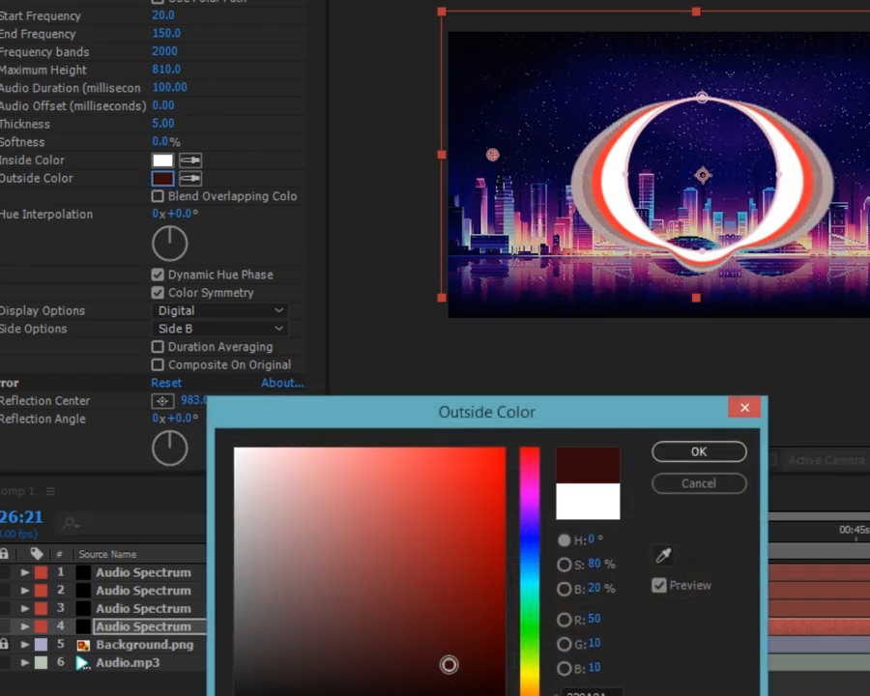
pyautogui.click(692, 450)
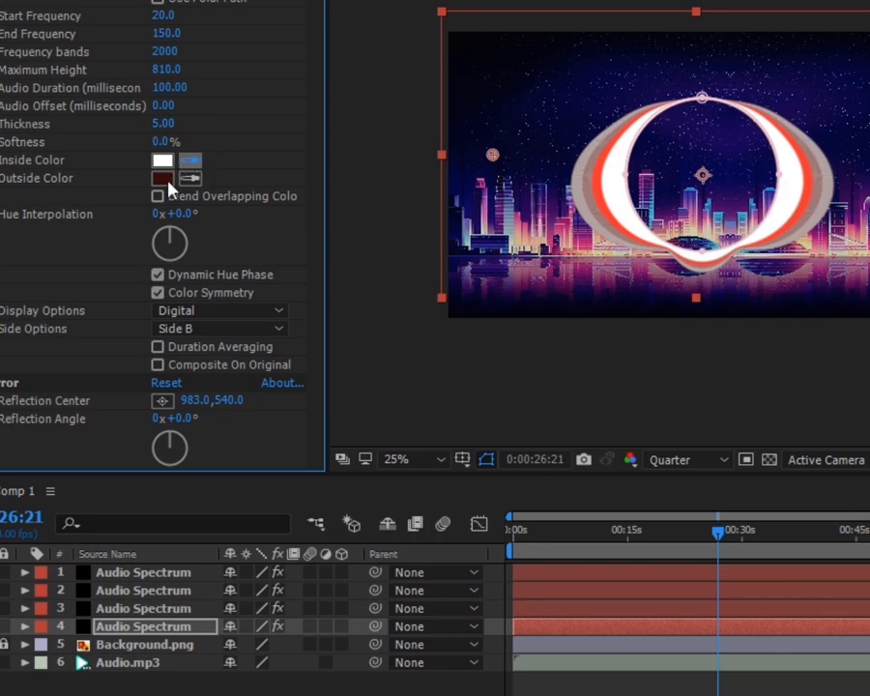
pyautogui.click(170, 180)
pyautogui.moveTo(723, 528); pyautogui.dragTo(657, 543)
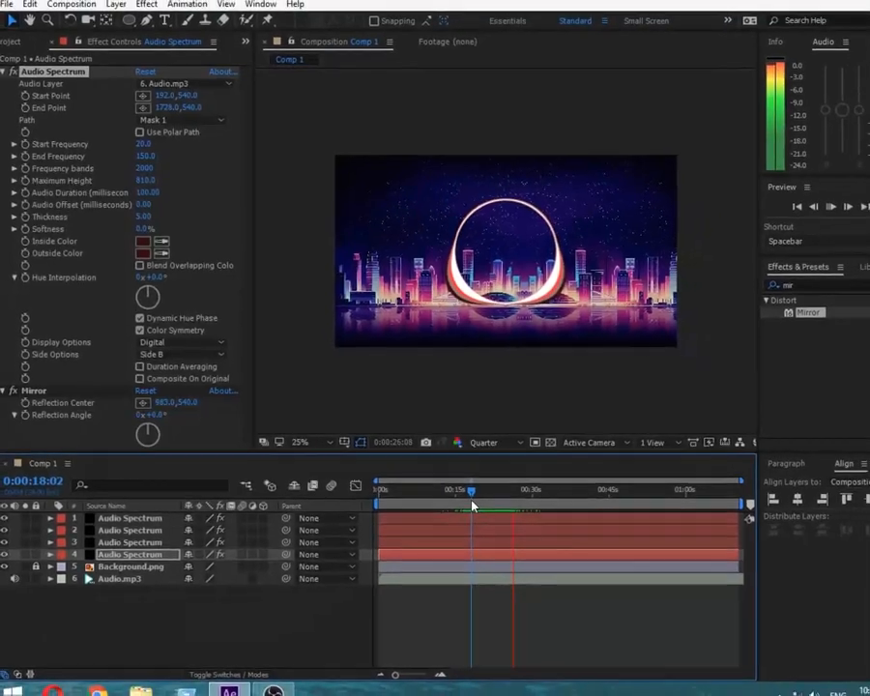
pyautogui.press('space')
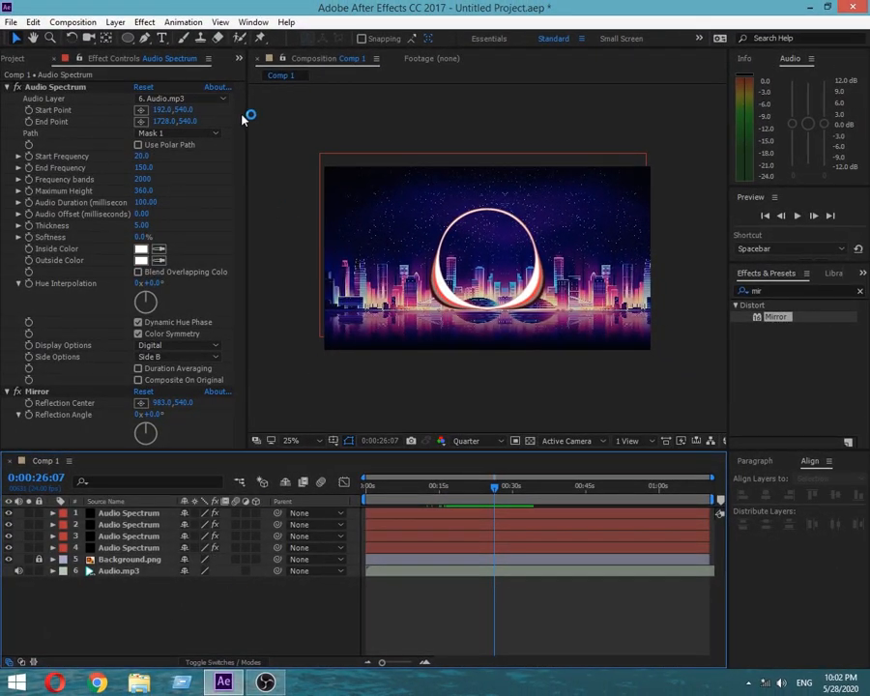
# Add Logo.png from the project files to Comp 1 as the topmost layer.
pyautogui.click(239, 58)
pyautogui.click(260, 76)
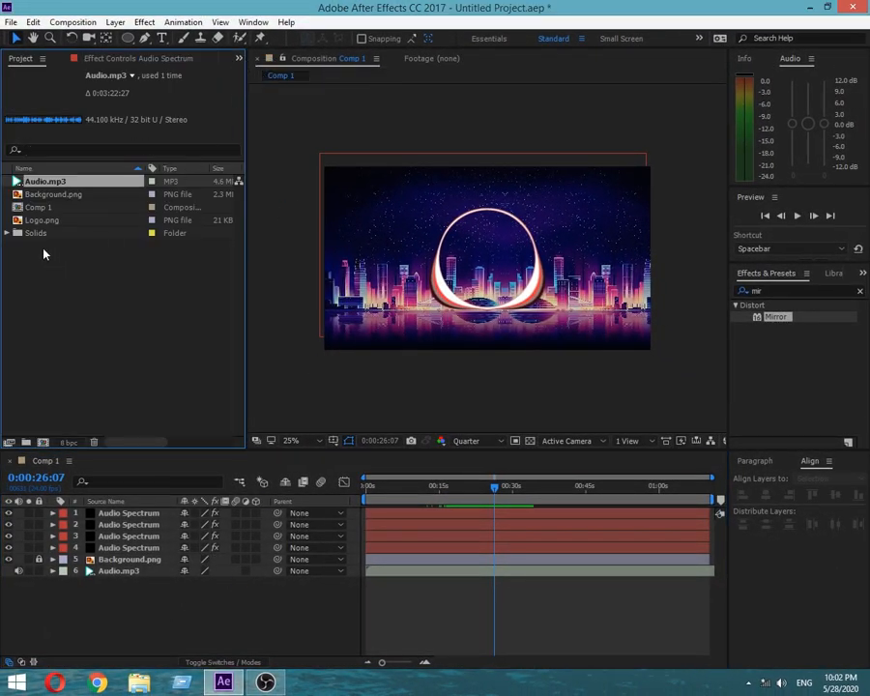
pyautogui.moveTo(41, 220); pyautogui.dragTo(109, 506)
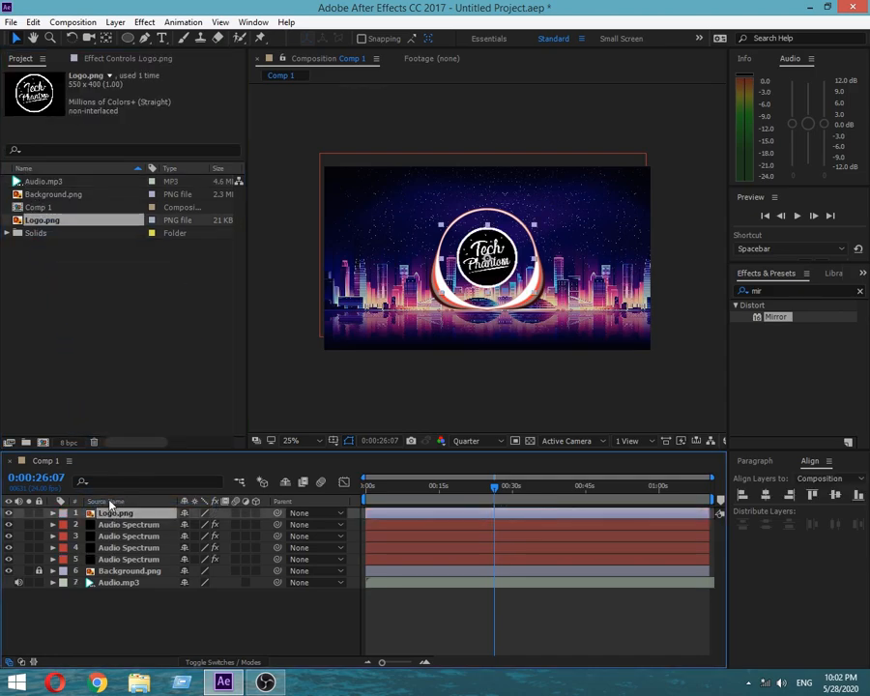
# Scale the Logo.png layer up uniformly, beyond 159%, until it fills the spectrum circle.
pyautogui.press('s')
pyautogui.moveTo(207, 525); pyautogui.dragTo(494, 524)
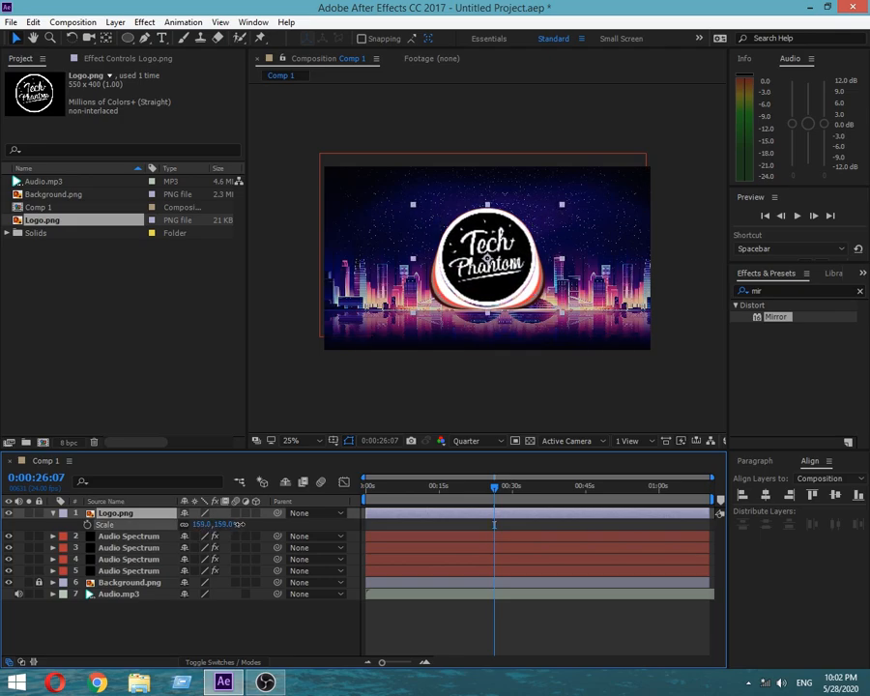
pyautogui.scroll(2, 522, 295)
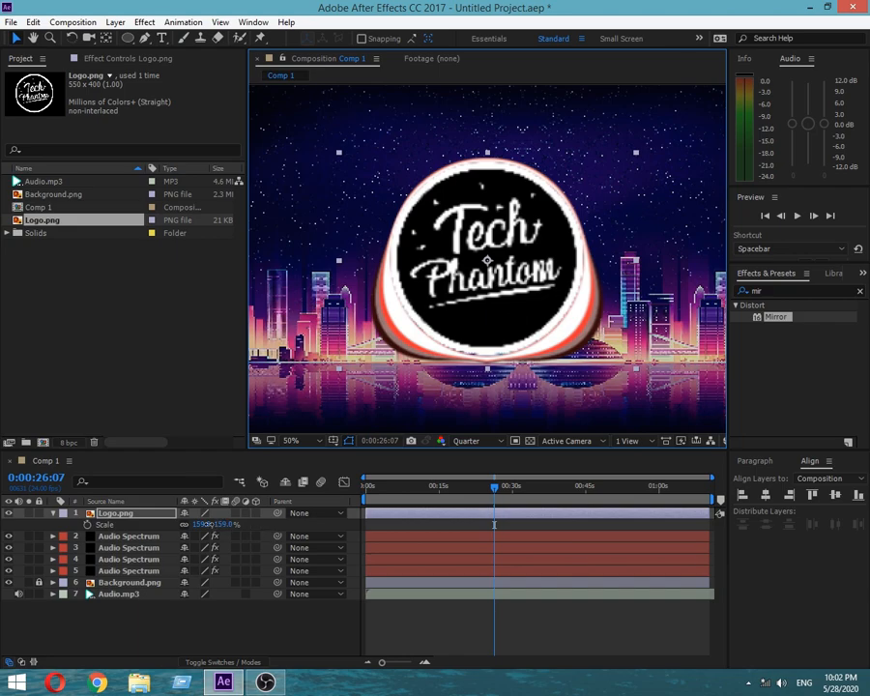
pyautogui.moveTo(200, 523); pyautogui.dragTo(211, 524)
pyautogui.click(55, 513)
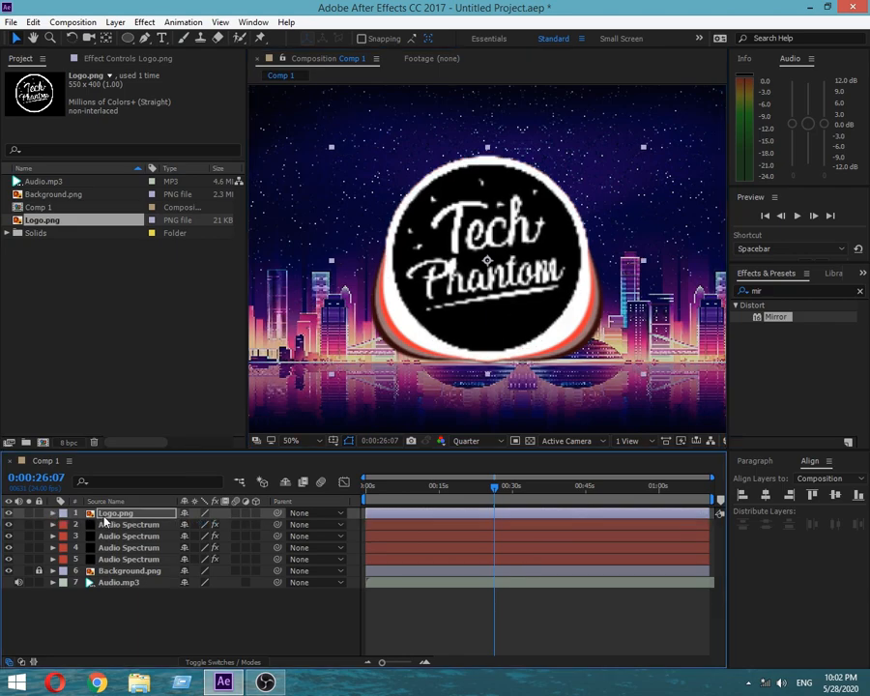
pyautogui.scroll(-2, 380, 401)
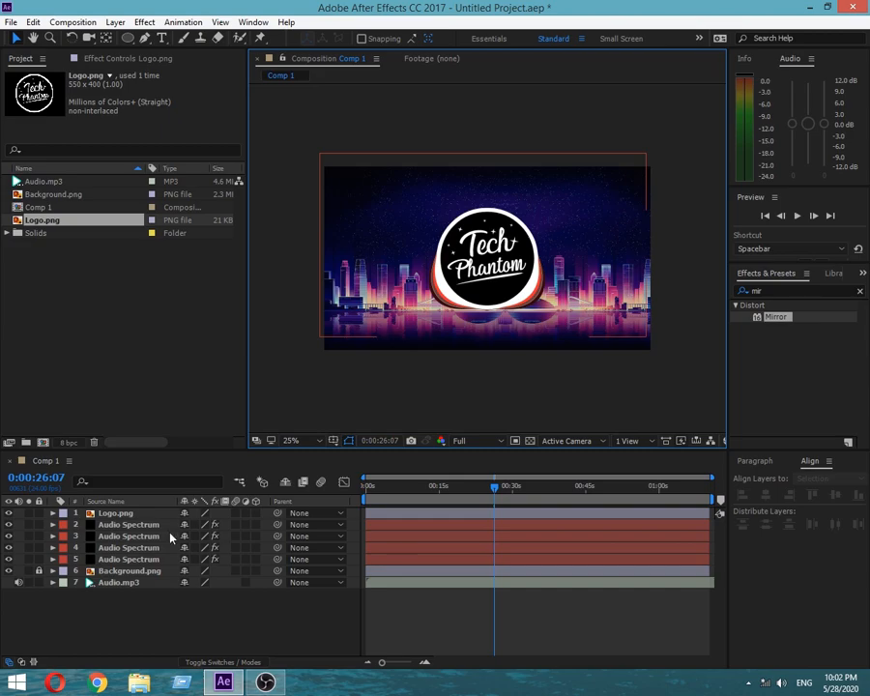
# Pre-compose the Logo.png layer and the four Audio Spectrum layers into a new composition named AudioSpectrum.
pyautogui.moveTo(350, 514); pyautogui.dragTo(346, 568)
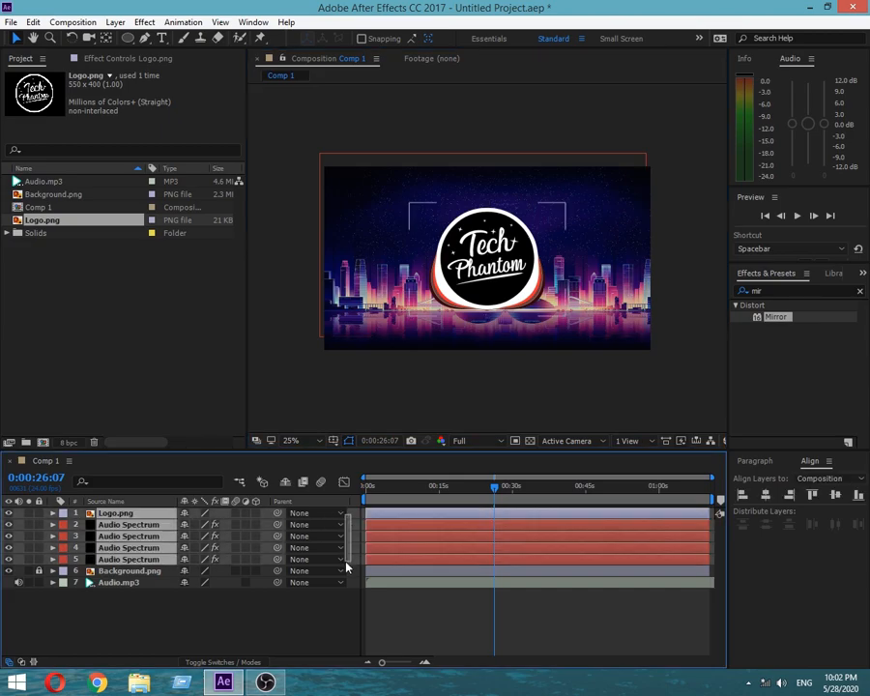
pyautogui.rightClick(103, 522)
pyautogui.click(134, 545)
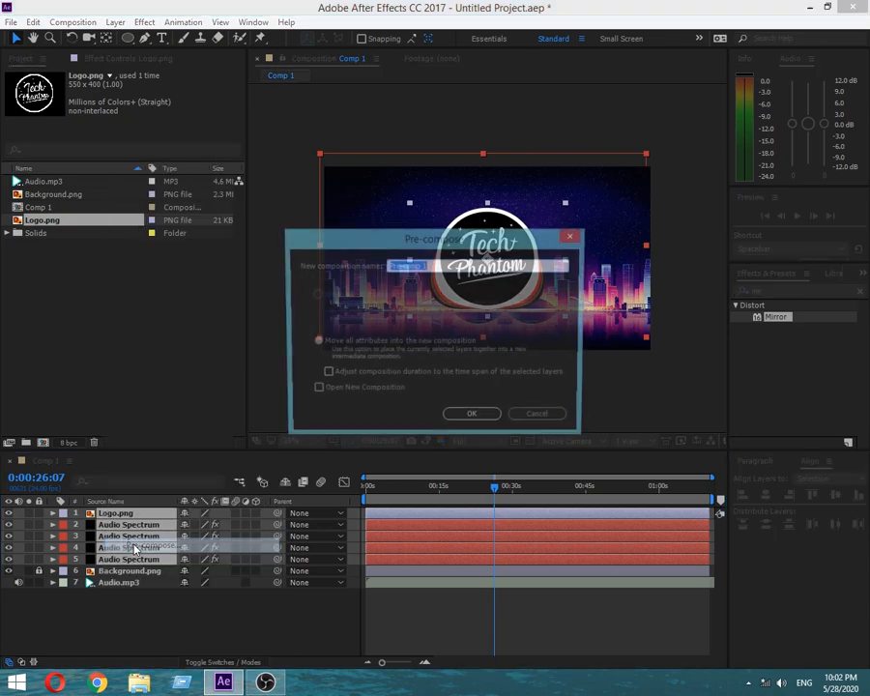
pyautogui.write('AudioSpectrum')
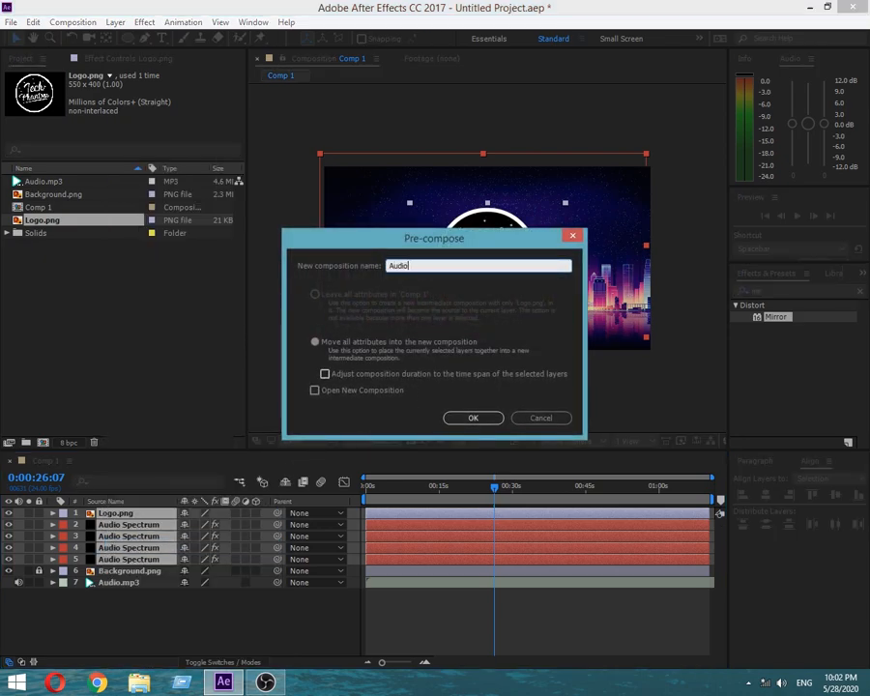
pyautogui.click(470, 418)
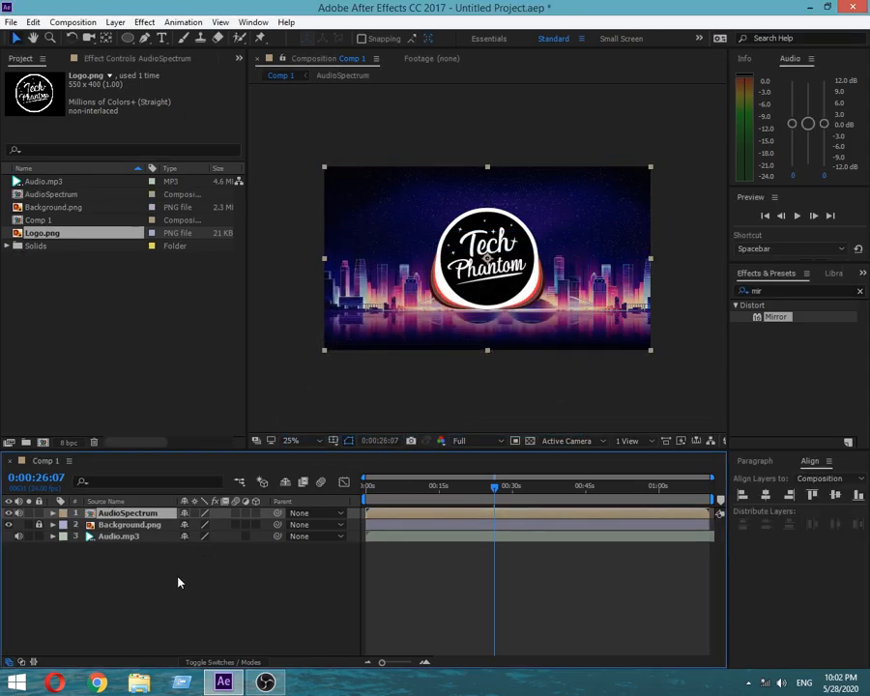
# Pre-compose the Audio.mp3 layer as Music, leaving all attributes in Comp 1.
pyautogui.click(102, 538)
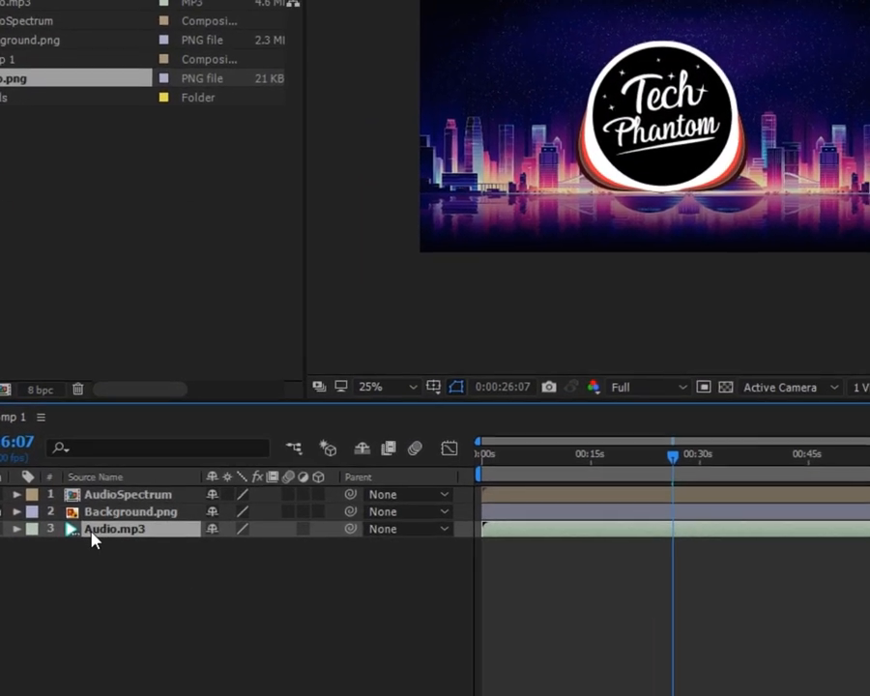
pyautogui.rightClick(102, 538)
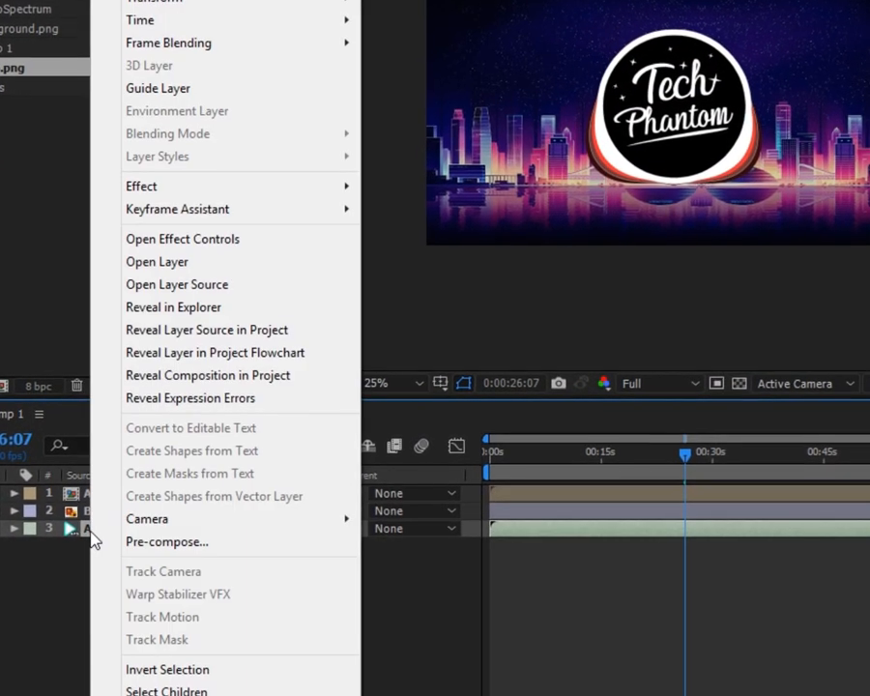
pyautogui.click(123, 545)
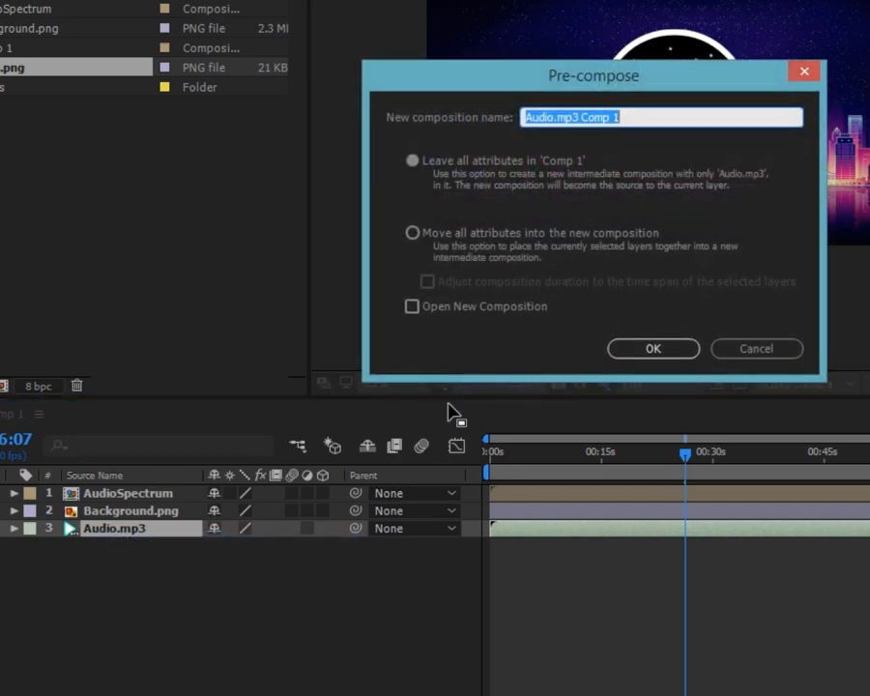
pyautogui.write('Music')
pyautogui.click(651, 347)
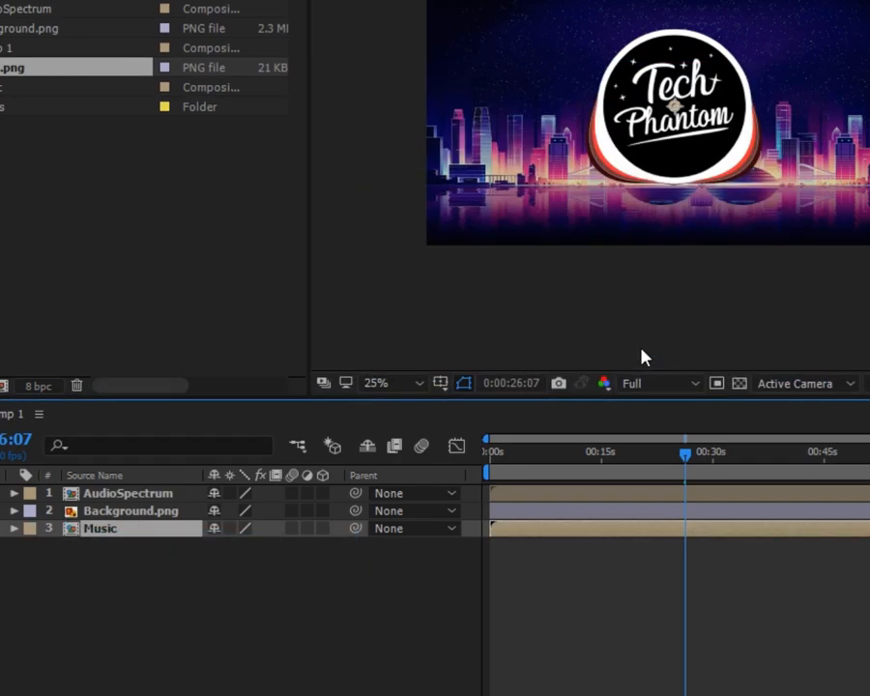
# Open the Music composition and convert the Audio.mp3 layer's audio to keyframes.
pyautogui.doubleClick(113, 536)
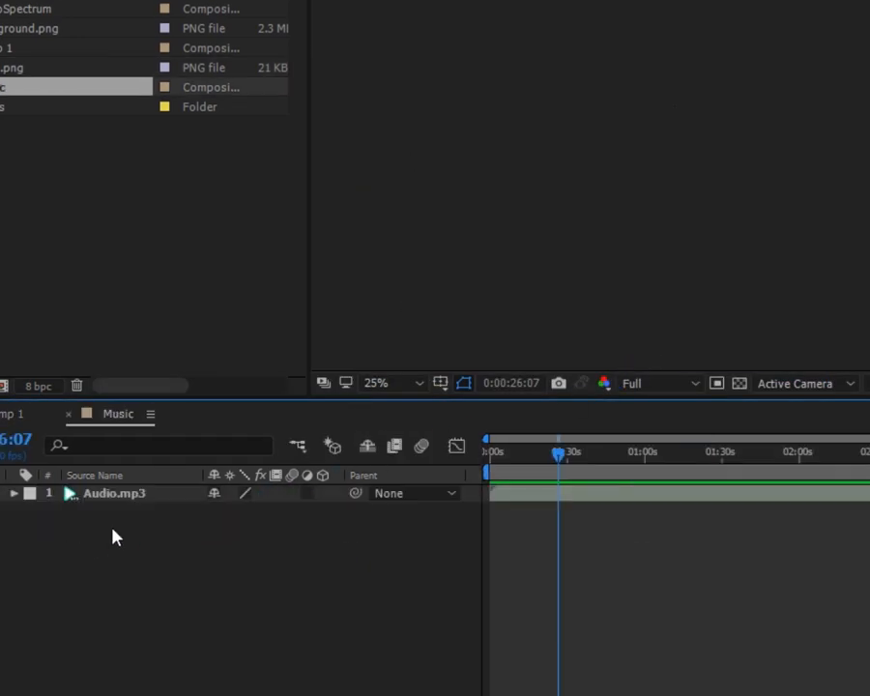
pyautogui.rightClick(124, 491)
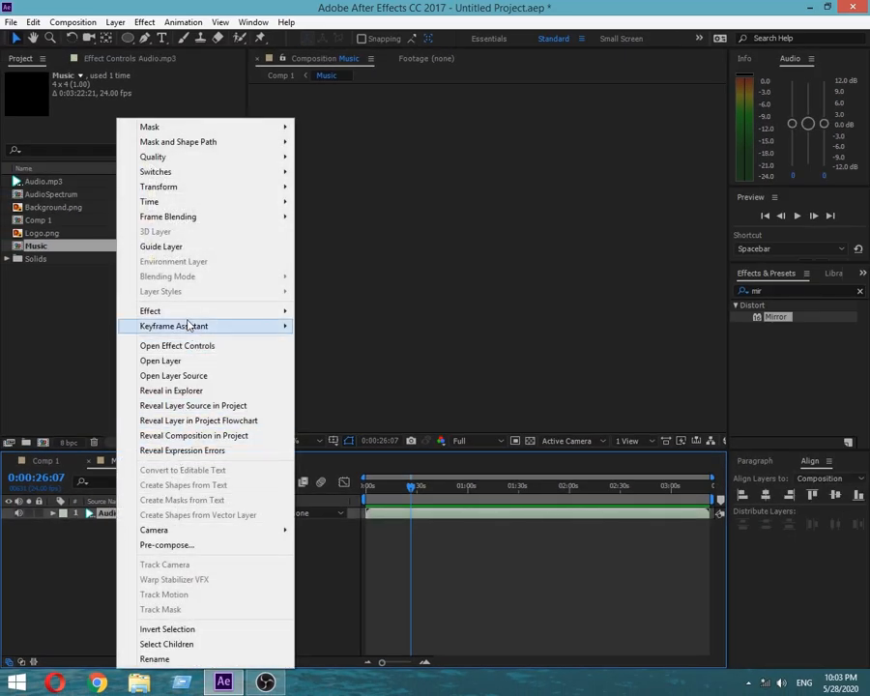
pyautogui.moveTo(180, 325)
pyautogui.click(333, 324)
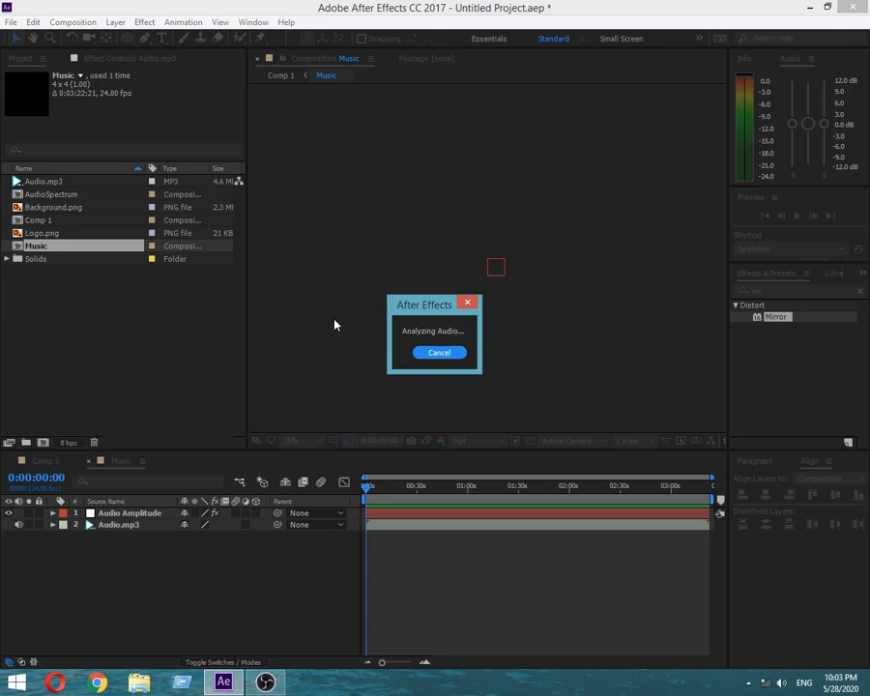
# Return to Comp 1, find the Magnify distort effect and apply it to the AudioSpectrum layer.
pyautogui.click(43, 461)
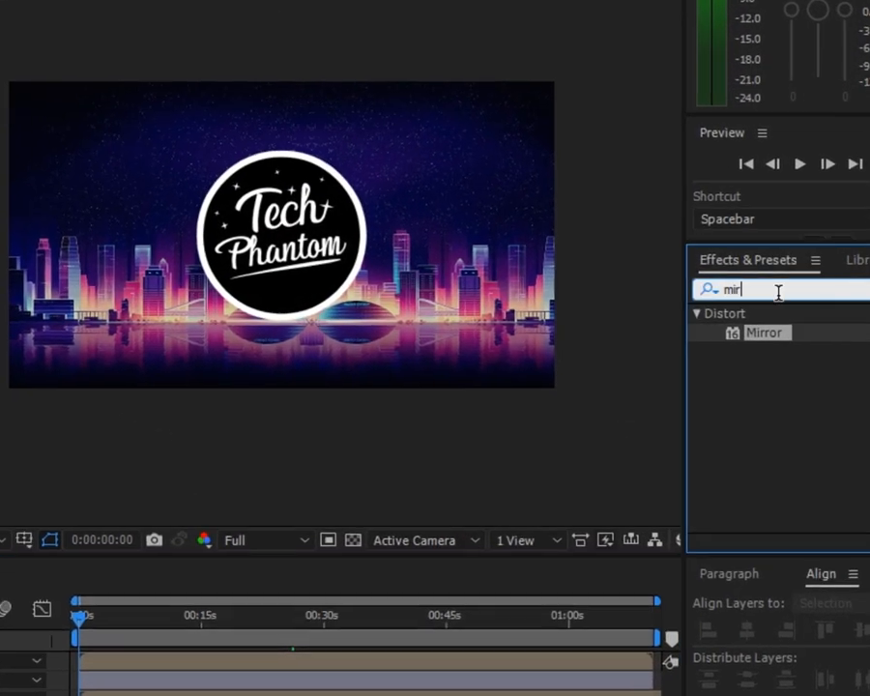
pyautogui.moveTo(778, 292); pyautogui.dragTo(712, 293)
pyautogui.write('magn')
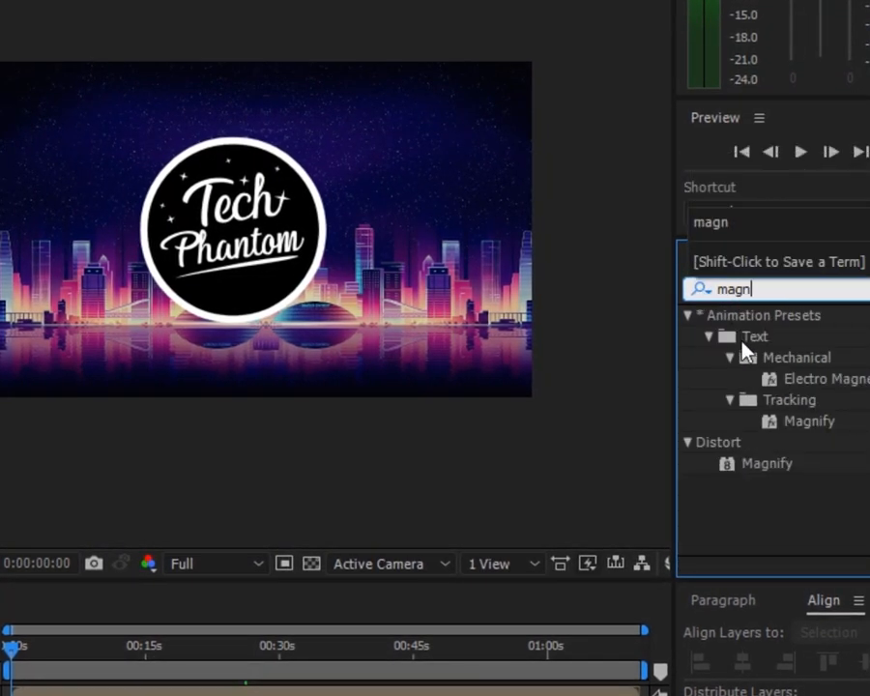
pyautogui.moveTo(768, 472); pyautogui.dragTo(142, 516)
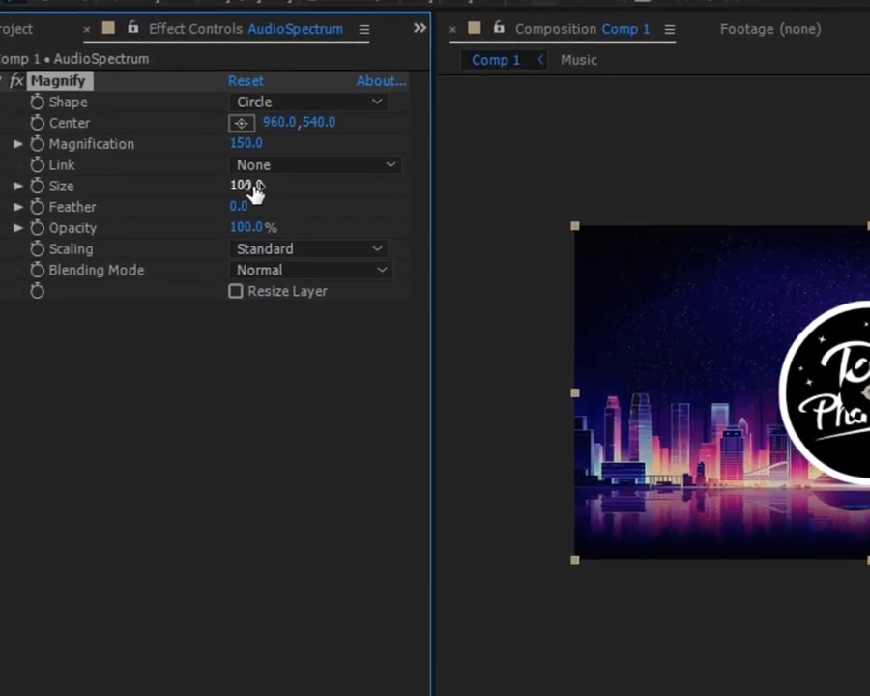
# Set the Magnify effect's Size to 1100 and its Magnification to 100.
pyautogui.moveTo(144, 145); pyautogui.dragTo(145, 146)
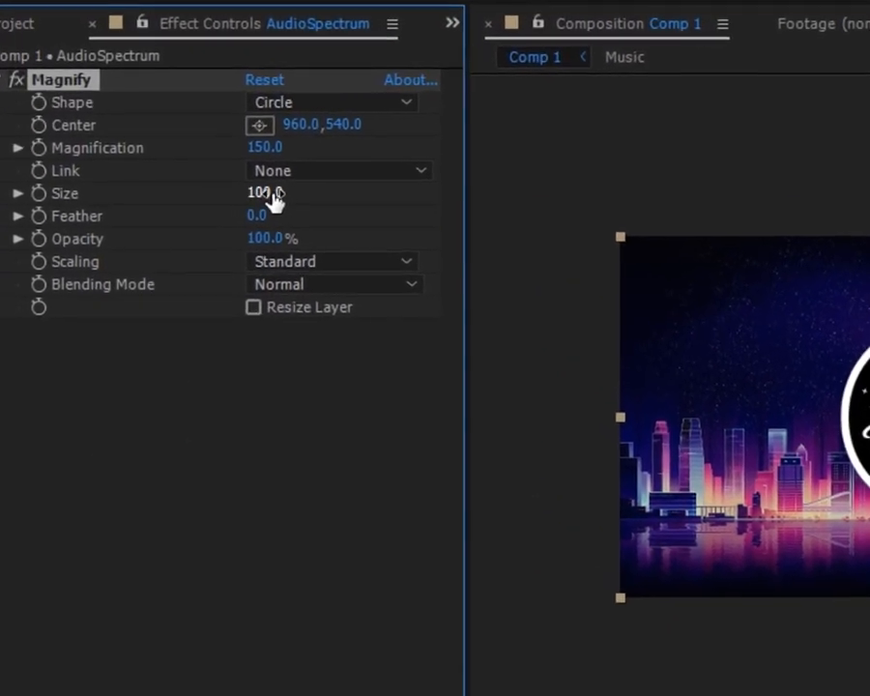
pyautogui.click(146, 143)
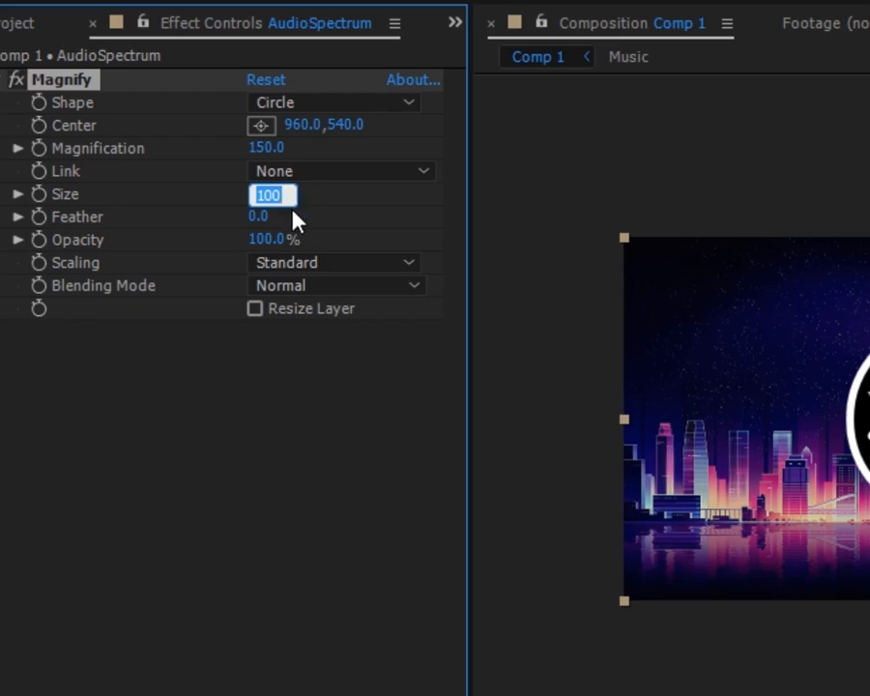
pyautogui.write('11')
pyautogui.press('Return')
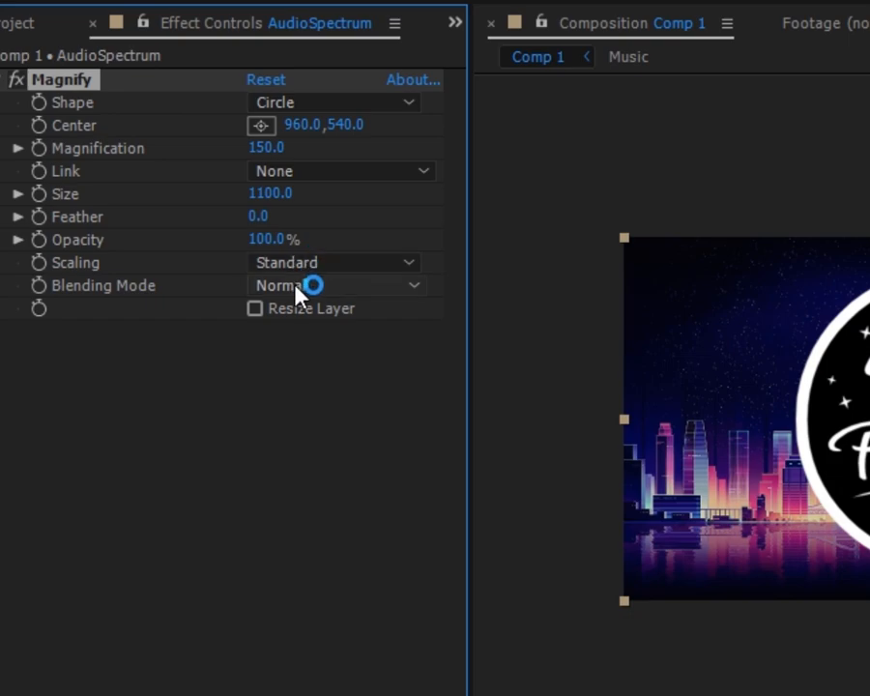
pyautogui.click(268, 147)
pyautogui.write('100')
pyautogui.press('Return')
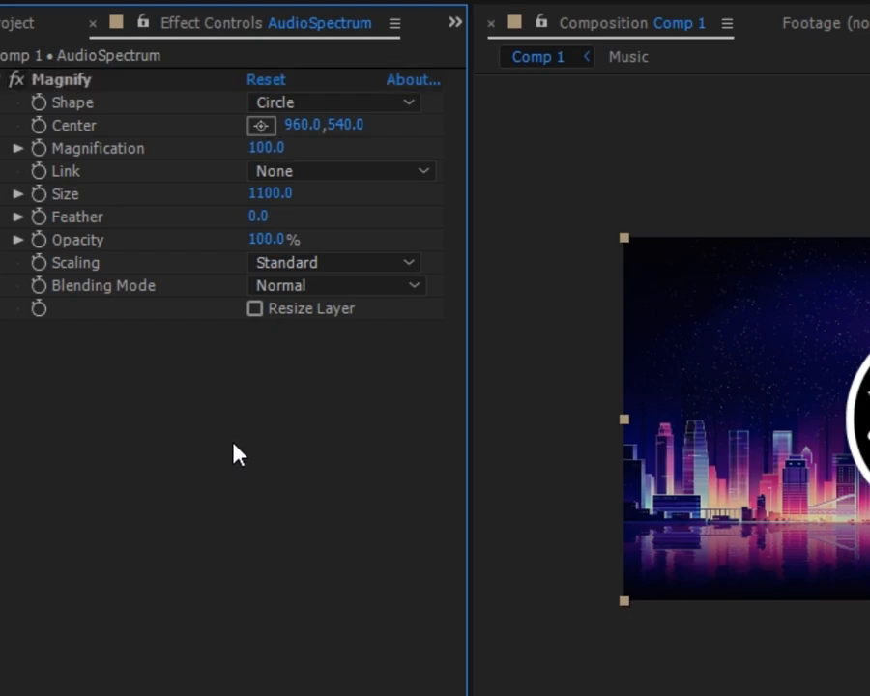
# Add the expression value + (comp("Music").layer("Audio Amplitude").effect("Both Channels")("Slider")) / 5 to Magnify's Magnification and collapse the layer's properties.
pyautogui.click(47, 151)
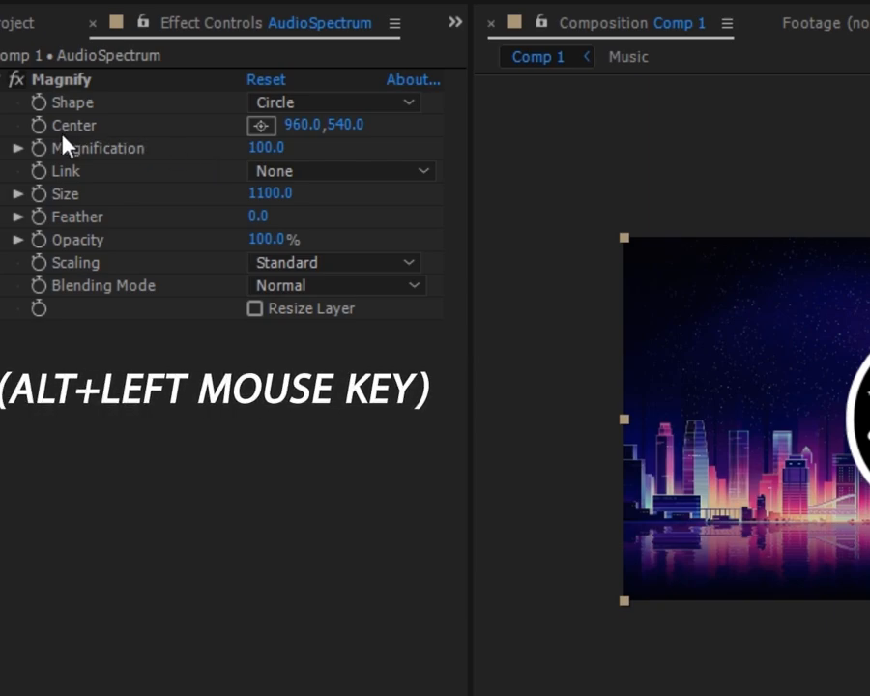
pyautogui.keyDown('alt'); pyautogui.click(38, 147); pyautogui.keyUp('alt')
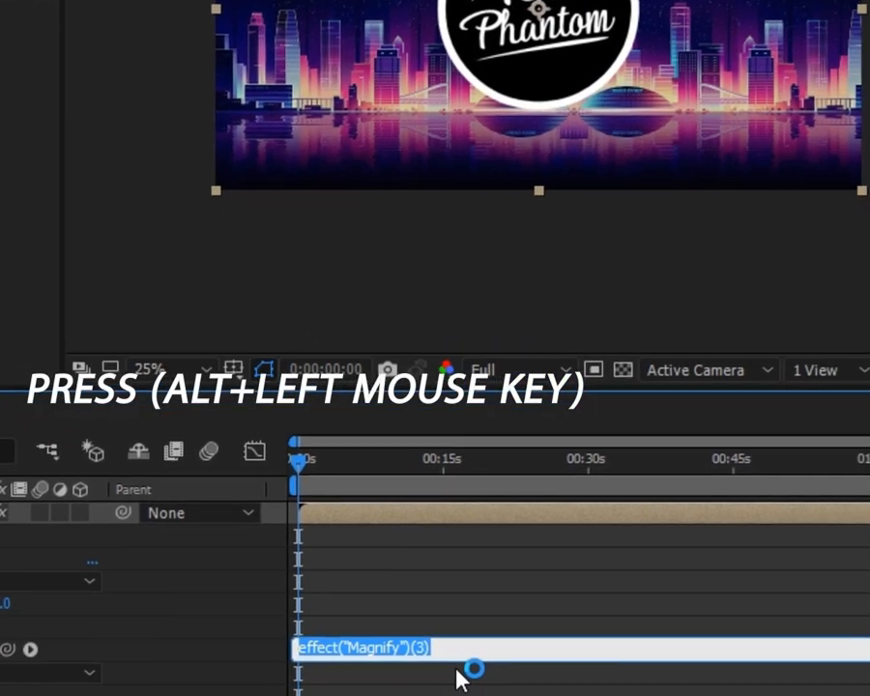
pyautogui.write('value + (comp("Music").layer("Audio Amplitude").effect("Both Channels")("Slider")) / 5')
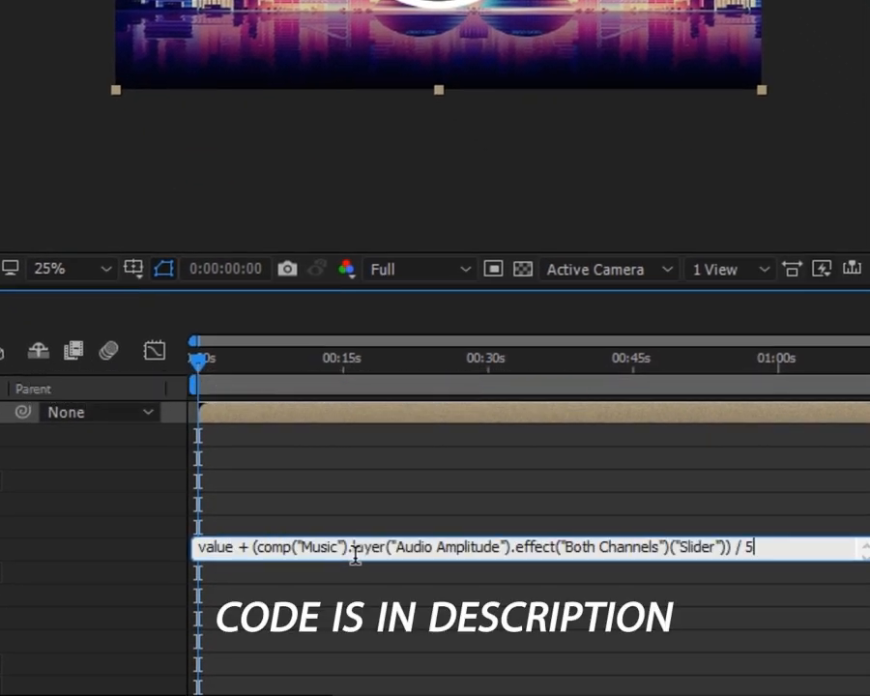
pyautogui.moveTo(773, 548); pyautogui.dragTo(198, 549)
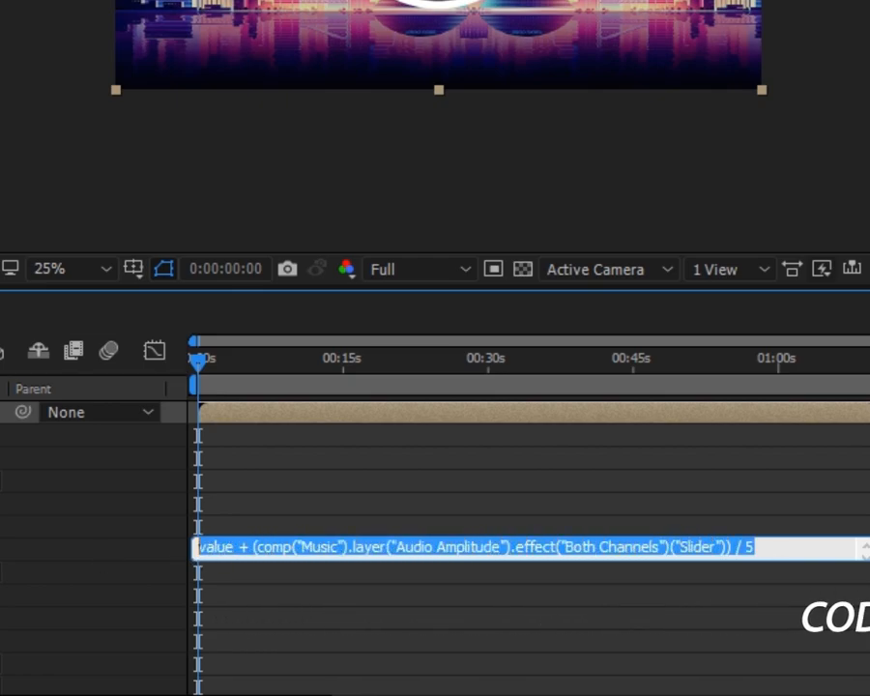
pyautogui.press('u')
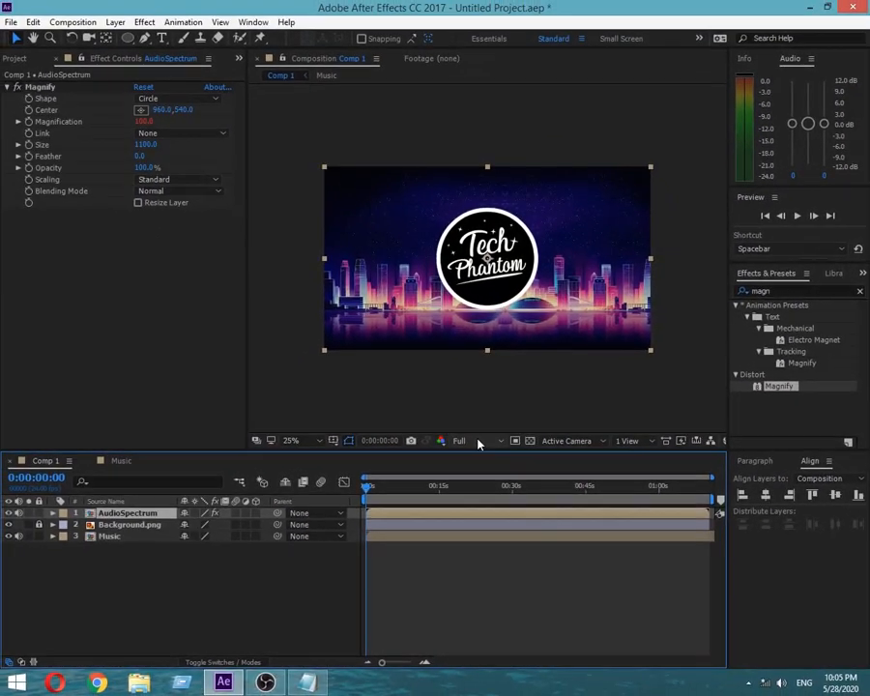
# Lower the composition preview resolution to Quarter.
pyautogui.click(414, 270)
pyautogui.click(486, 522)
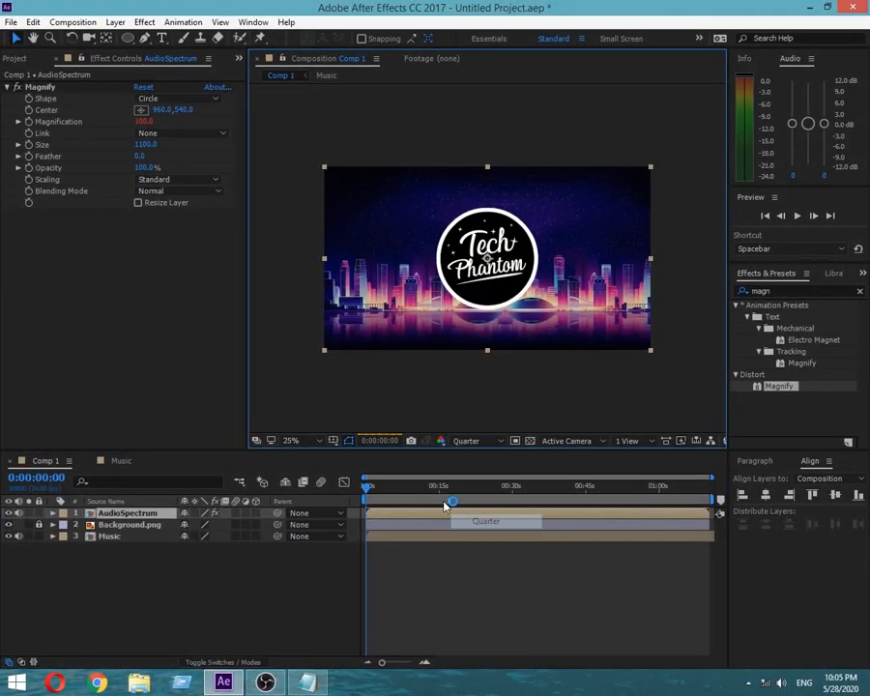
pyautogui.click(133, 243)
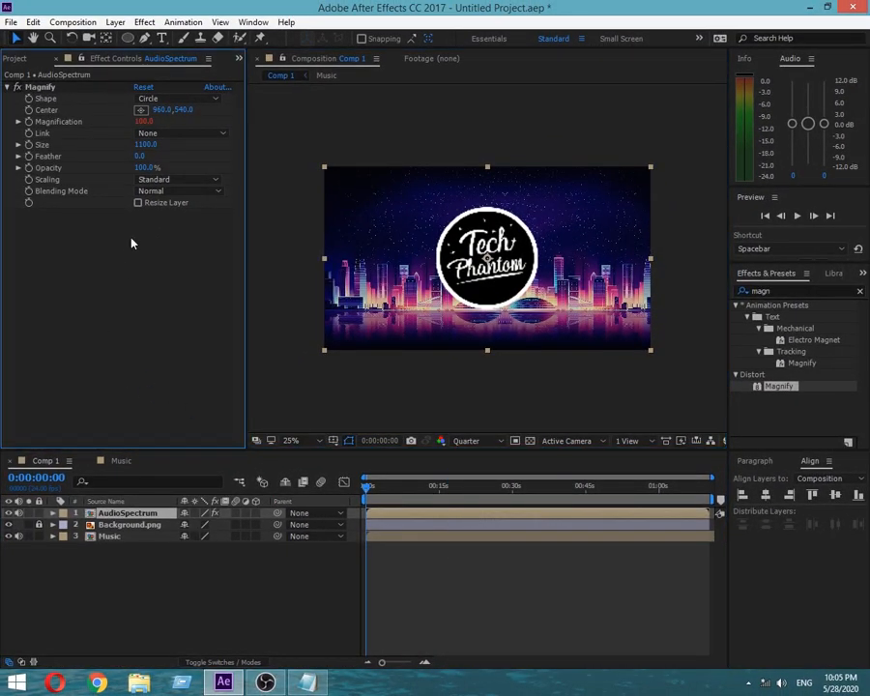
# Set the Magnify effect's Blending Mode to None and preview the pulsing logo from about 11 seconds.
pyautogui.click(164, 190)
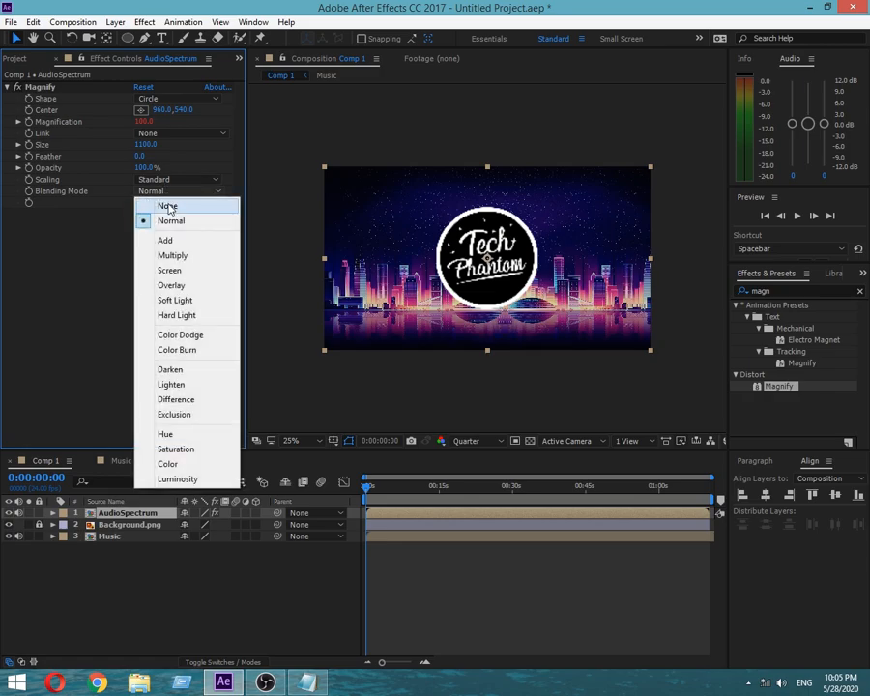
pyautogui.click(168, 204)
pyautogui.click(422, 485)
pyautogui.press('space')
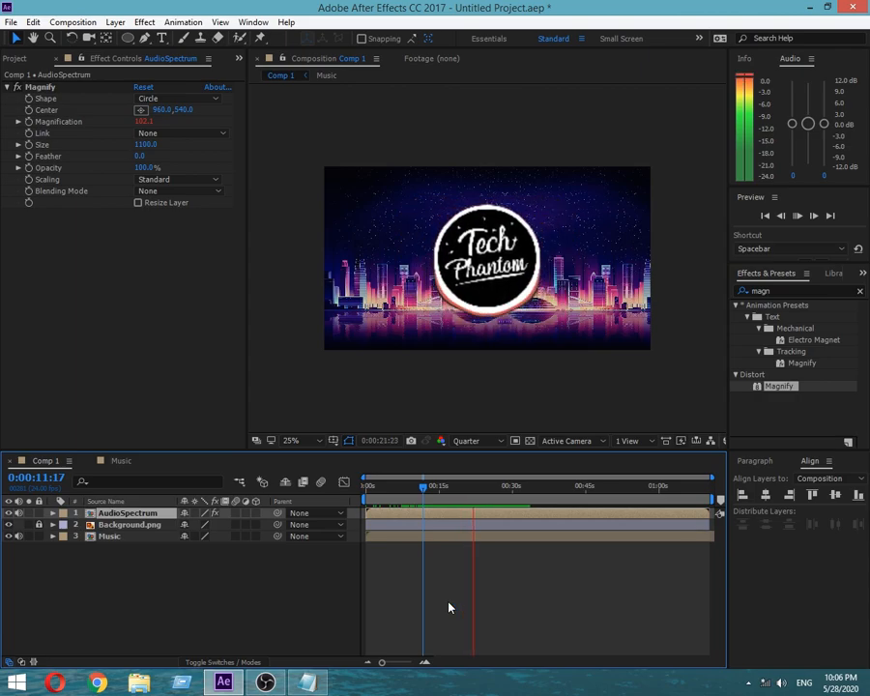
pyautogui.press('space')
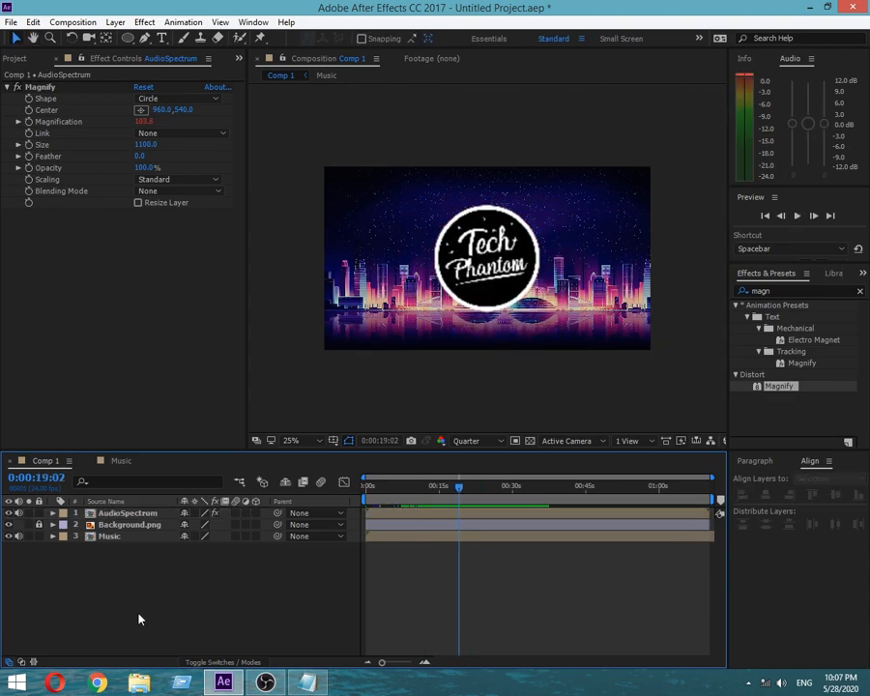
# Create a black 1920 x 1080 px solid layer named Particals in Comp 1.
pyautogui.rightClick(138, 600)
pyautogui.moveTo(188, 481)
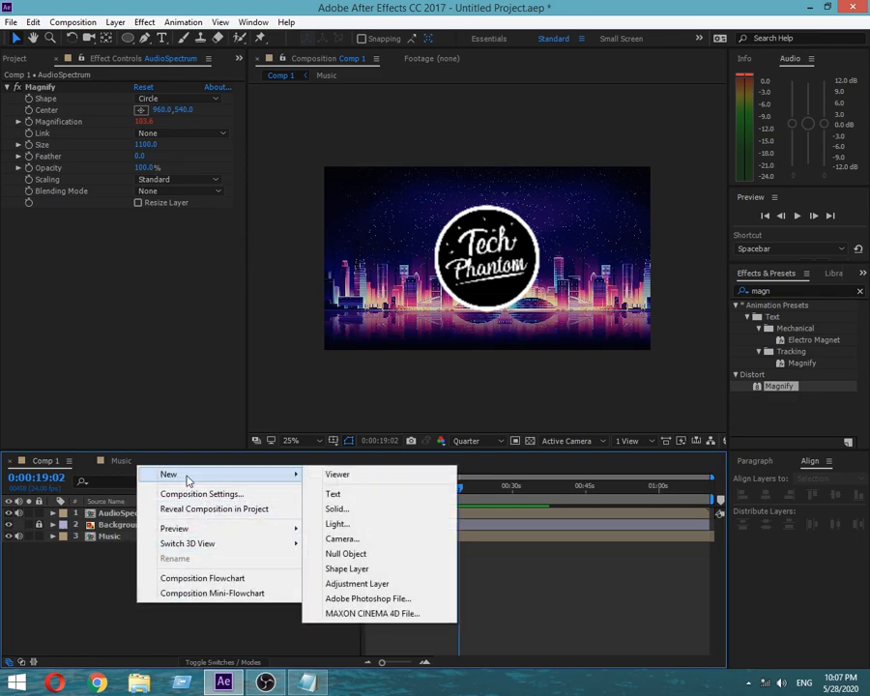
pyautogui.click(336, 509)
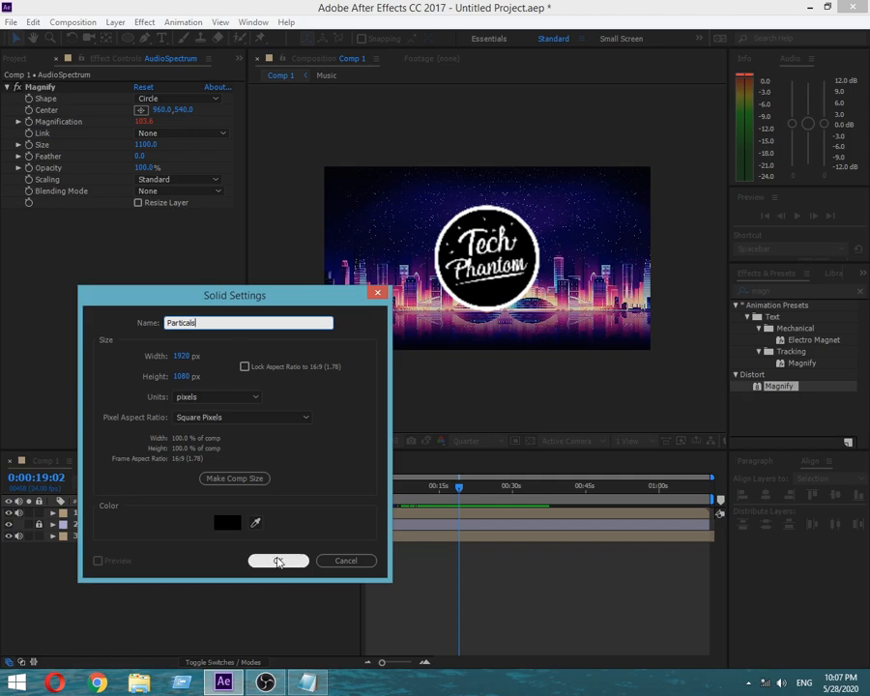
pyautogui.click(278, 562)
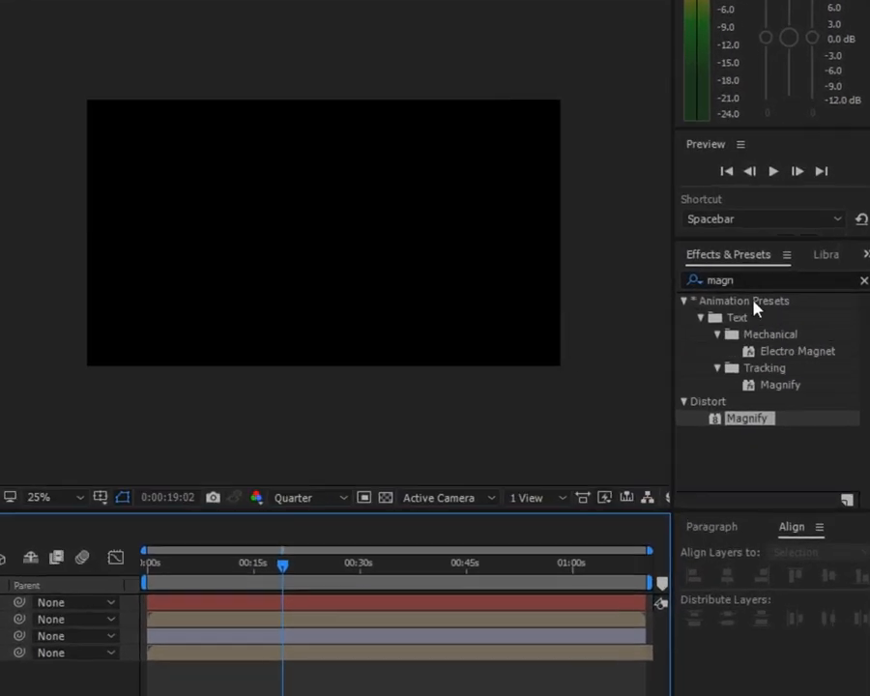
# Search the effects for "cc p" and apply CC Particle World to the Particals layer.
pyautogui.click(863, 280)
pyautogui.click(811, 280)
pyautogui.write('cc')
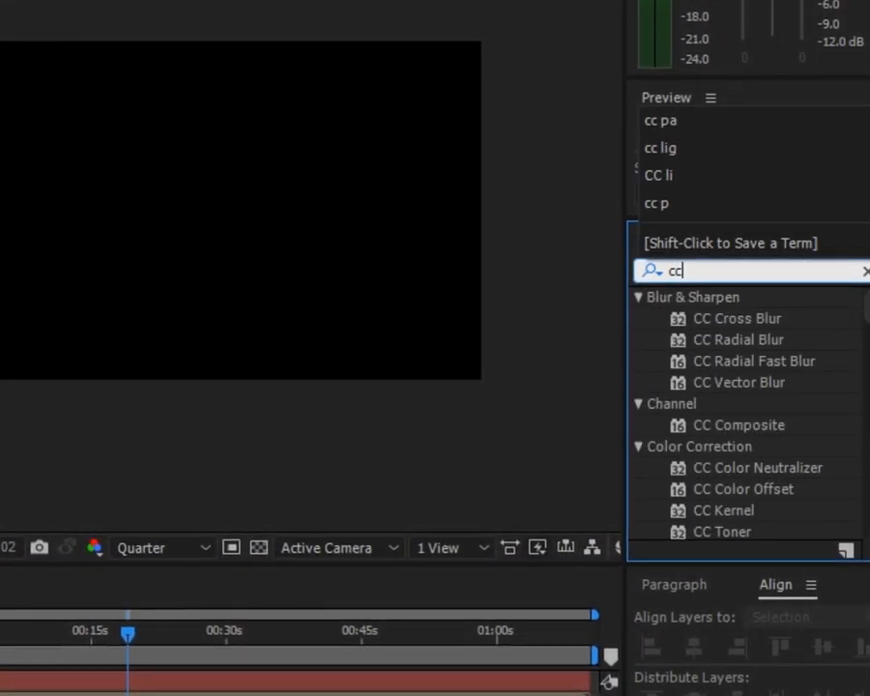
pyautogui.write(' p')
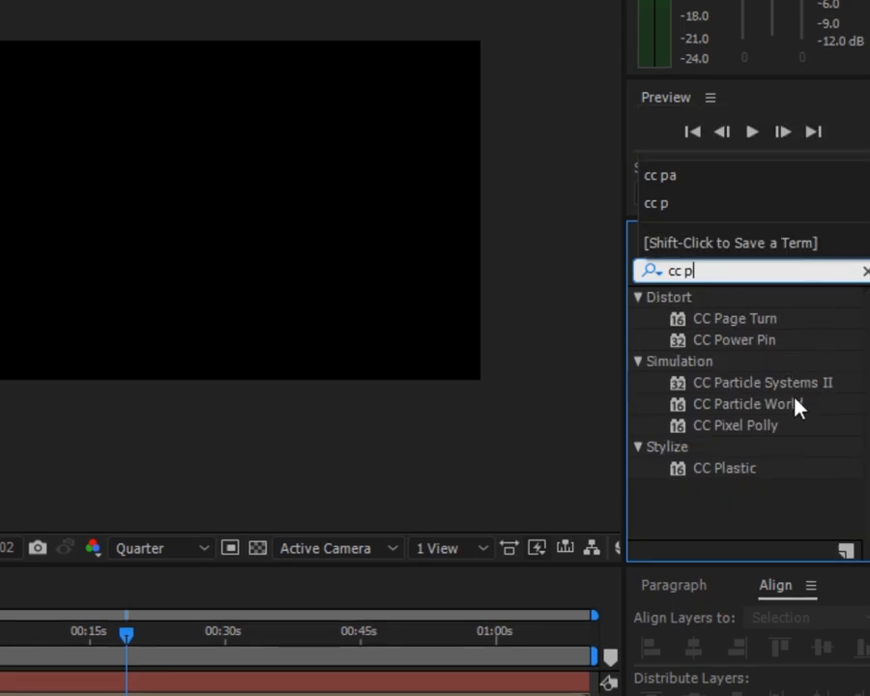
pyautogui.click(773, 405)
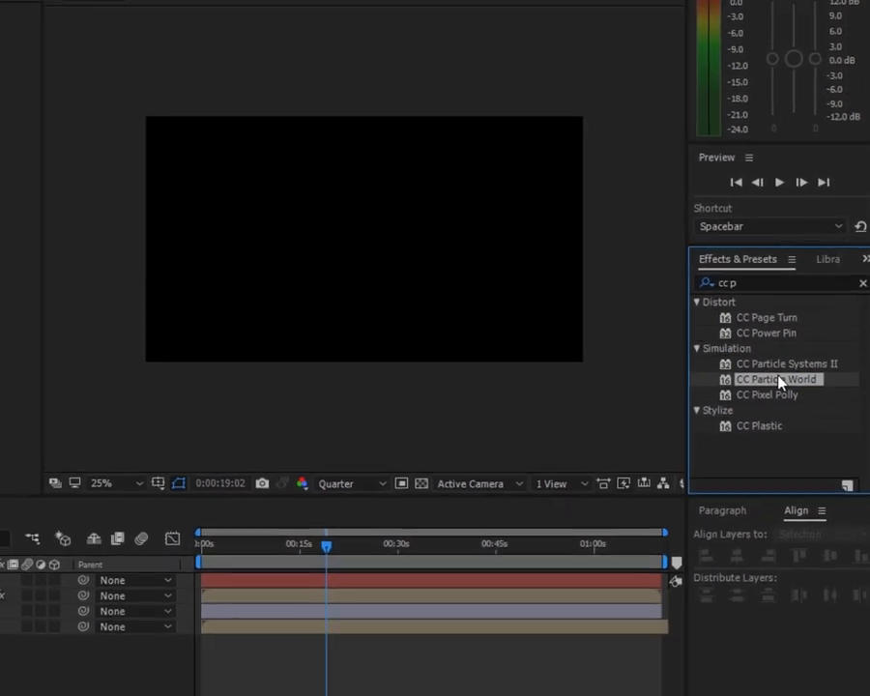
pyautogui.moveTo(778, 380); pyautogui.dragTo(136, 513)
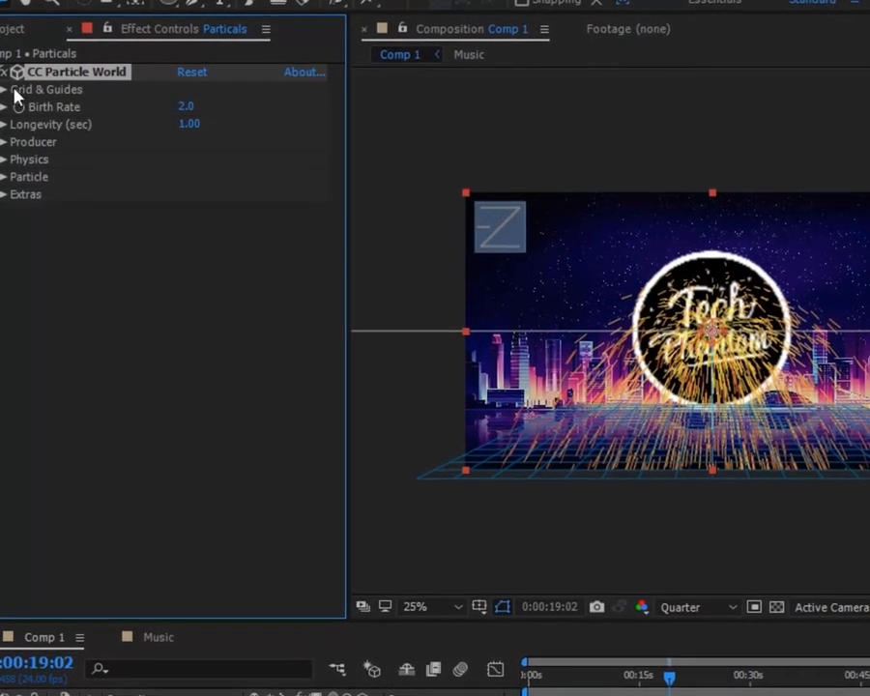
# Turn off the Grid, Horizon and Axis Box guides in CC Particle World.
pyautogui.click(18, 98)
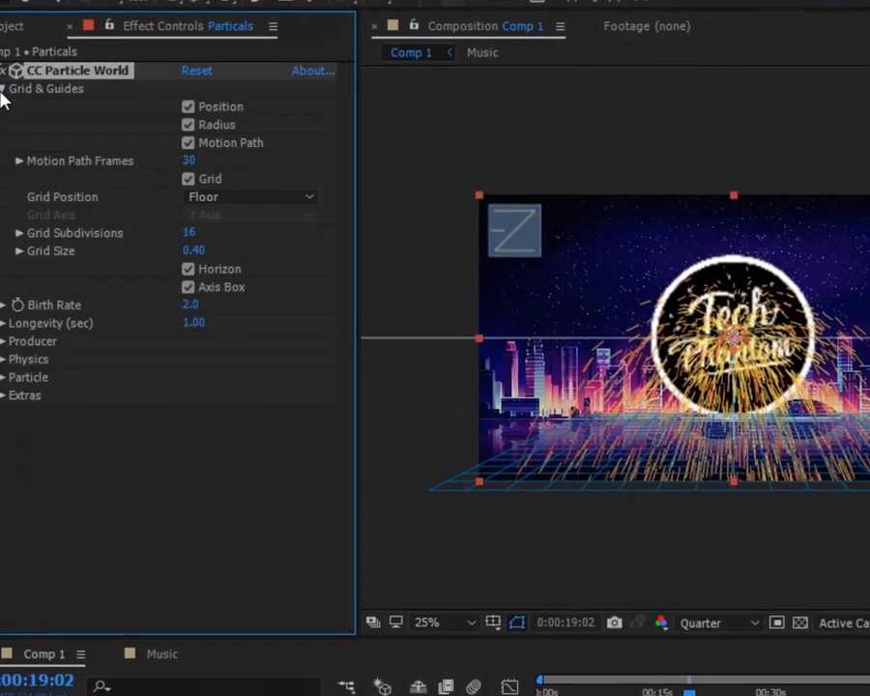
pyautogui.click(188, 270)
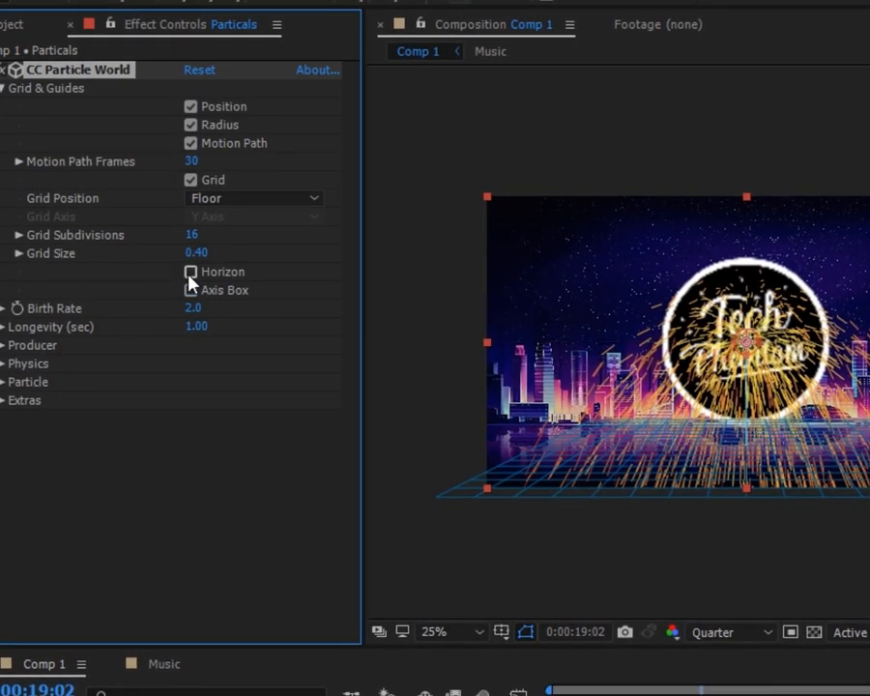
pyautogui.click(190, 180)
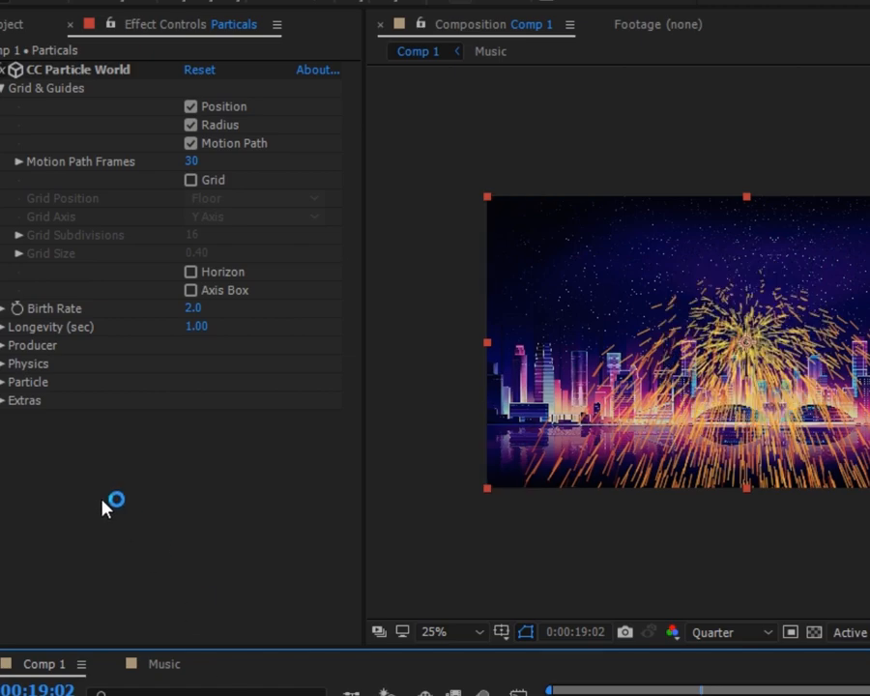
# Set CC Particle World's Birth Rate to 0.4 and Longevity to 0.39 seconds.
pyautogui.click(2, 309)
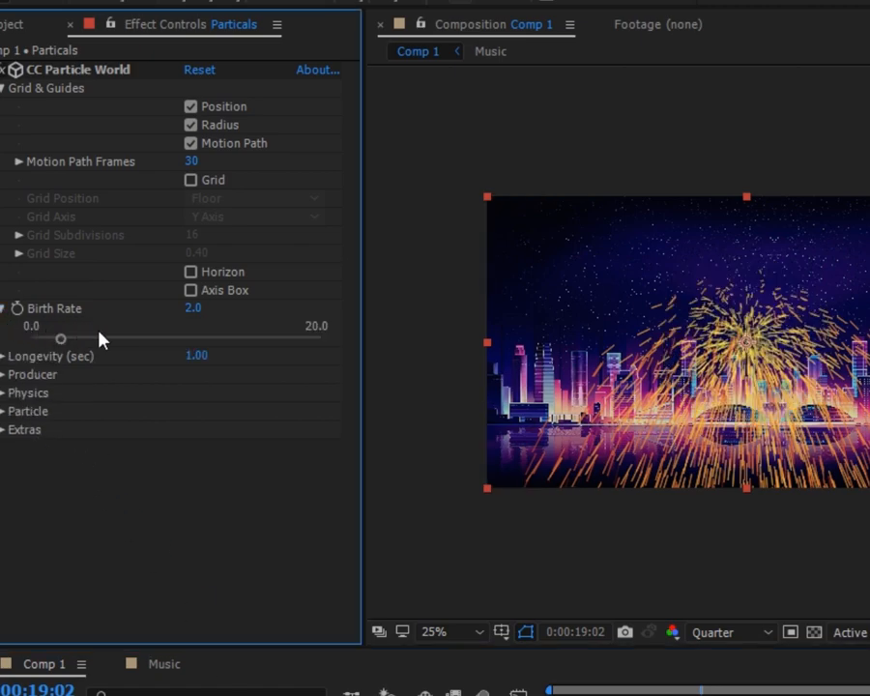
pyautogui.click(196, 310)
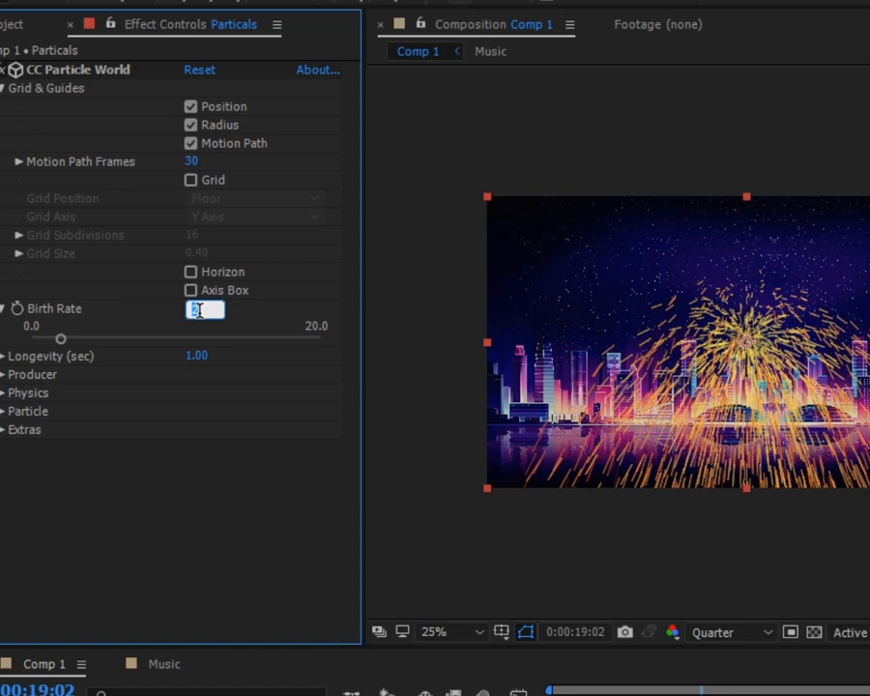
pyautogui.click(196, 355)
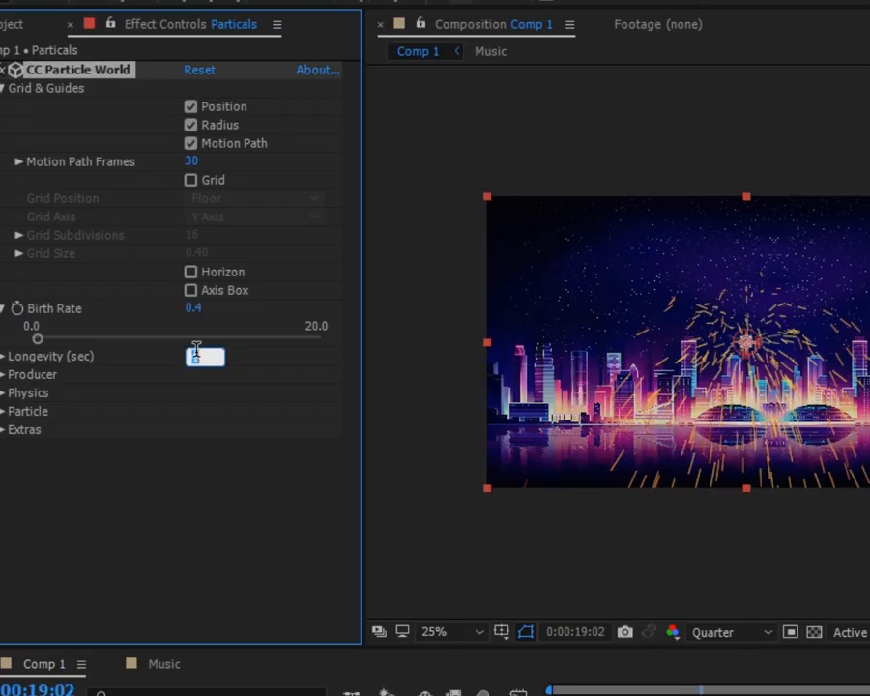
pyautogui.click(3, 355)
# Set the particle Producer's Radius X to 0.515, Radius Y to 0.405 and Radius Z to 0.855.
pyautogui.click(3, 403)
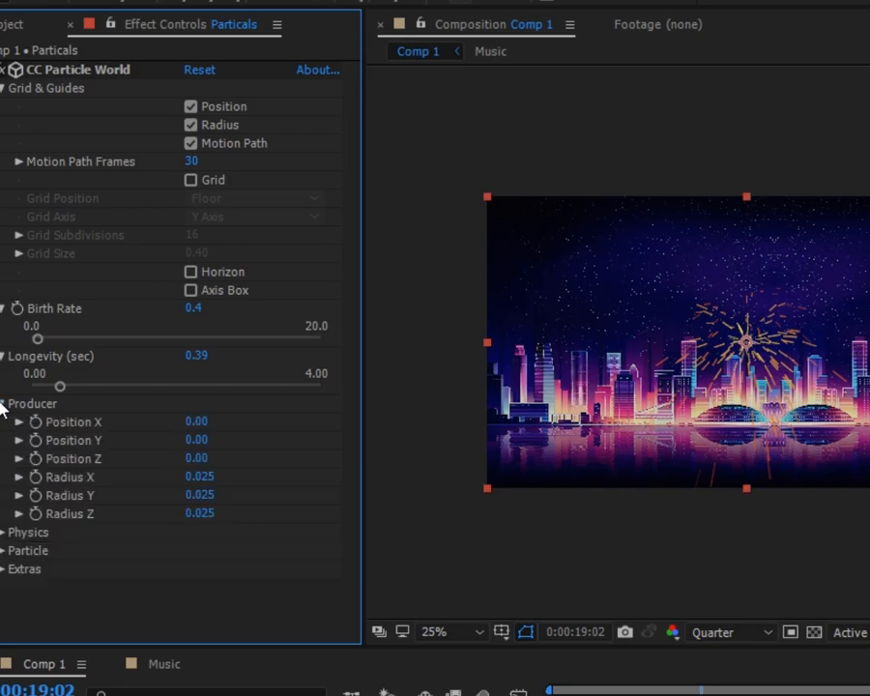
pyautogui.click(199, 477)
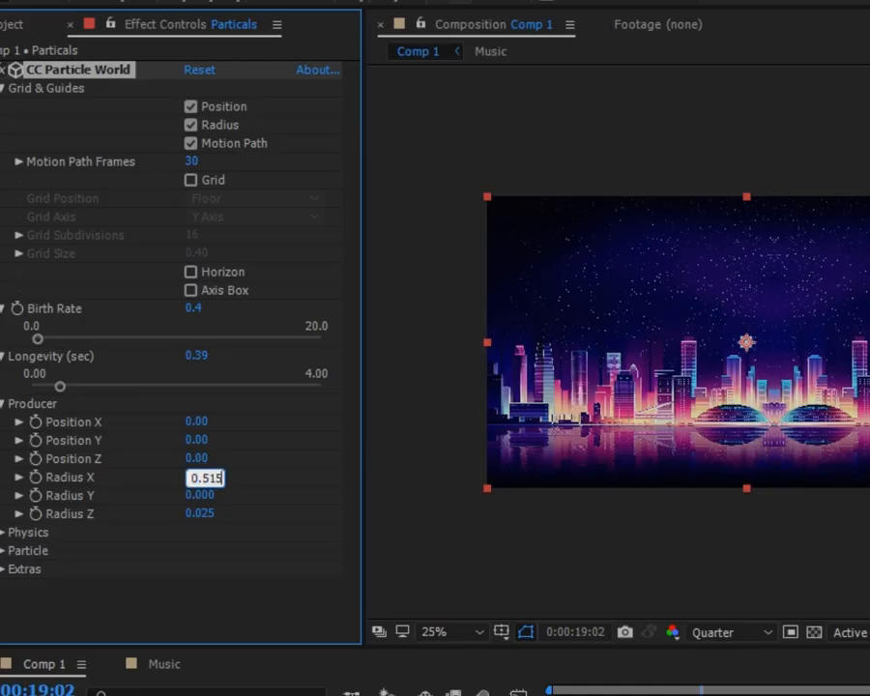
pyautogui.click(198, 495)
pyautogui.write('0.4')
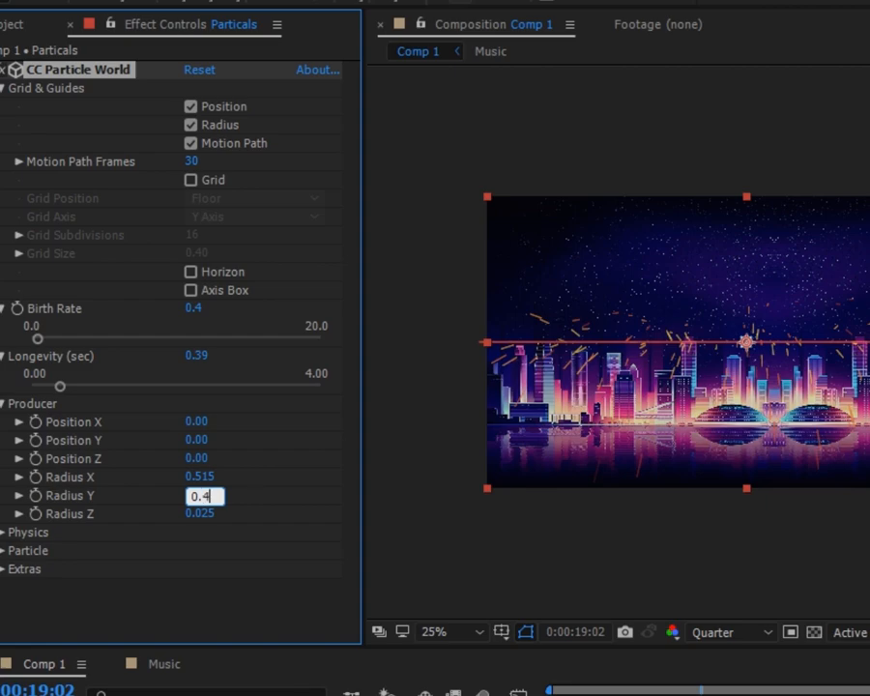
pyautogui.write('05')
pyautogui.click(194, 514)
pyautogui.write('0')
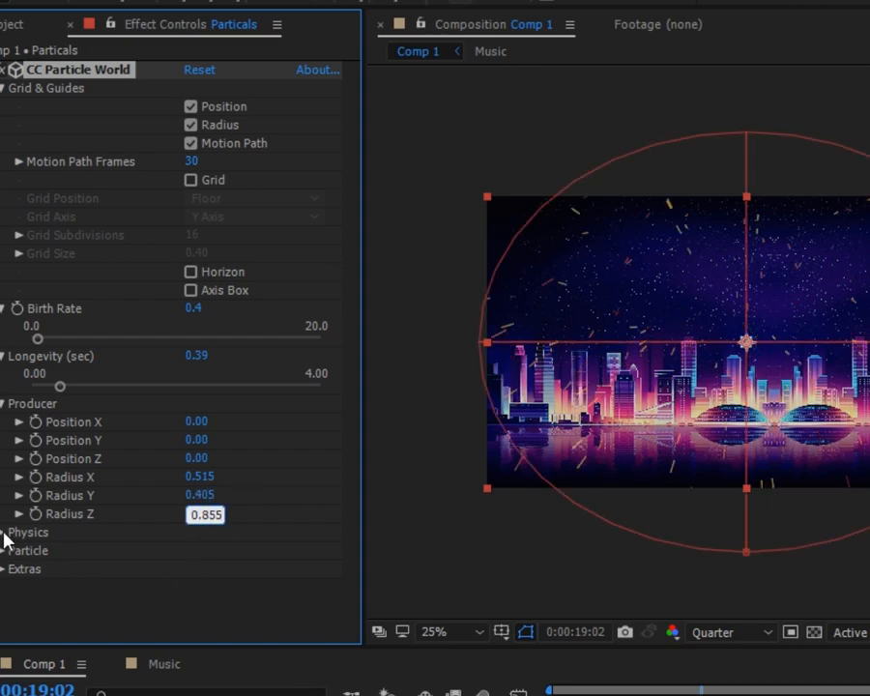
# Set the particle Physics Animation to Jet Sideways and Resistance to 1.9, keeping Extra at 0.50.
pyautogui.click(5, 532)
pyautogui.scroll(-3, 35, 541)
pyautogui.click(228, 466)
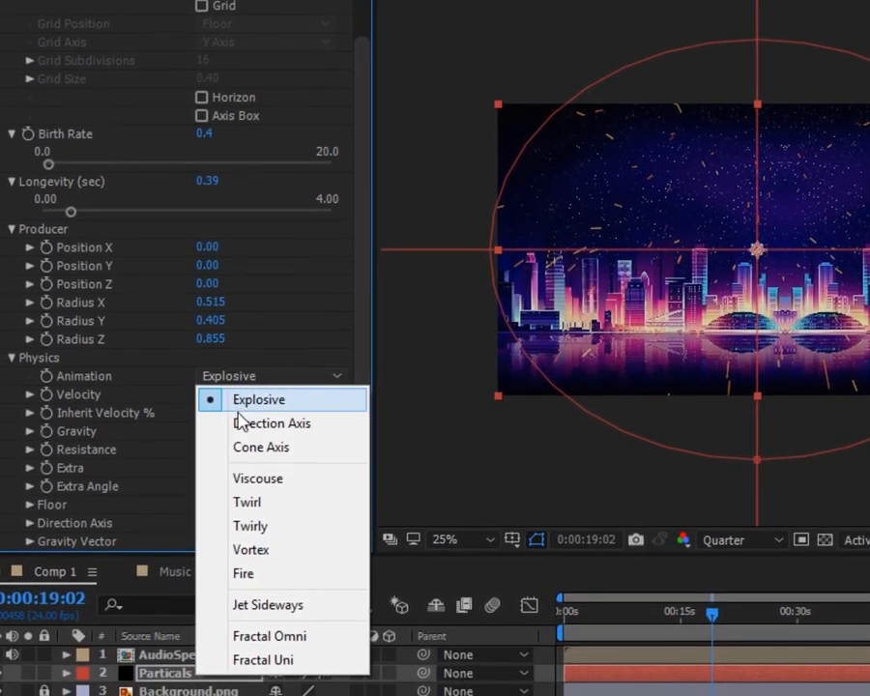
pyautogui.click(253, 607)
pyautogui.click(211, 448)
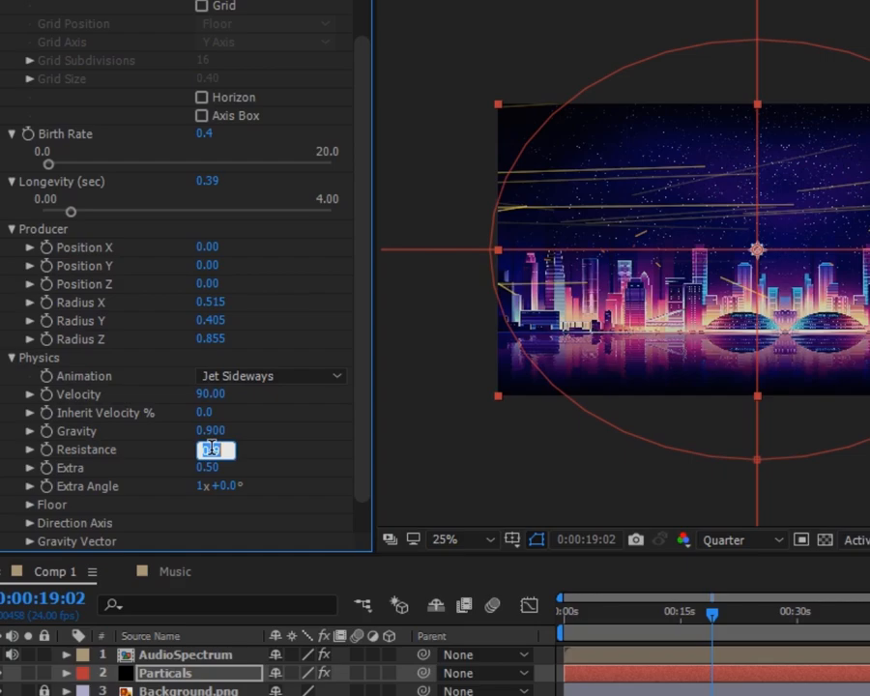
pyautogui.write('9')
pyautogui.click(218, 467)
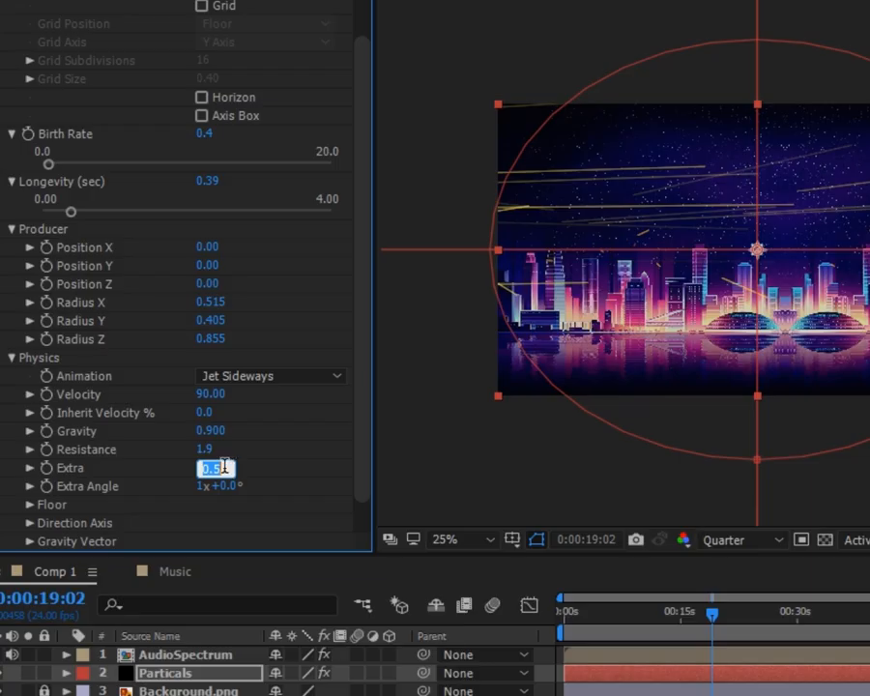
pyautogui.press('Tab')
pyautogui.scroll(-1, 138, 481)
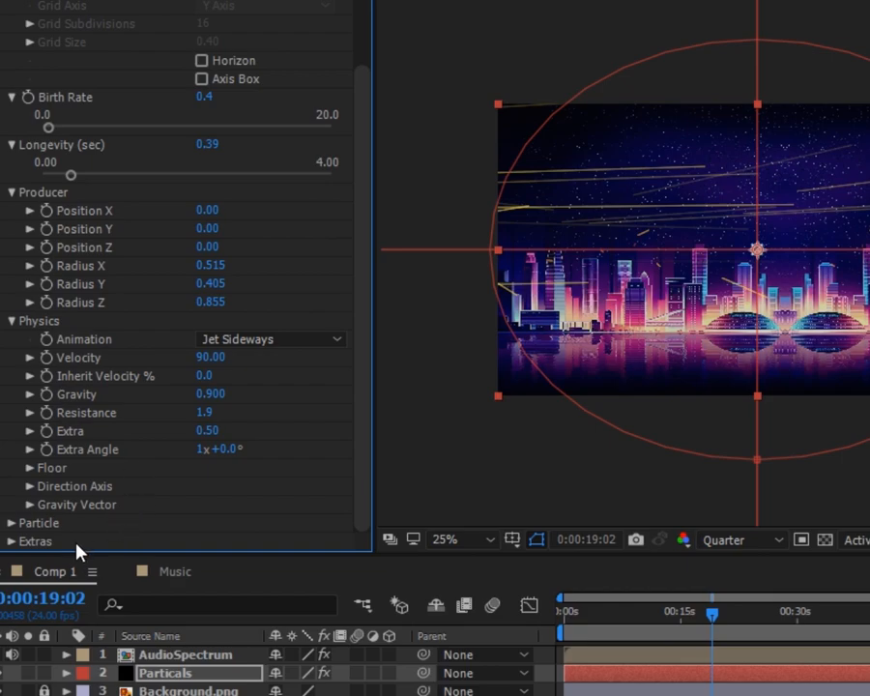
# Change the Particle Type to Faded Sphere and make both the Birth Color and Death Color white.
pyautogui.click(12, 522)
pyautogui.scroll(-8, 42, 501)
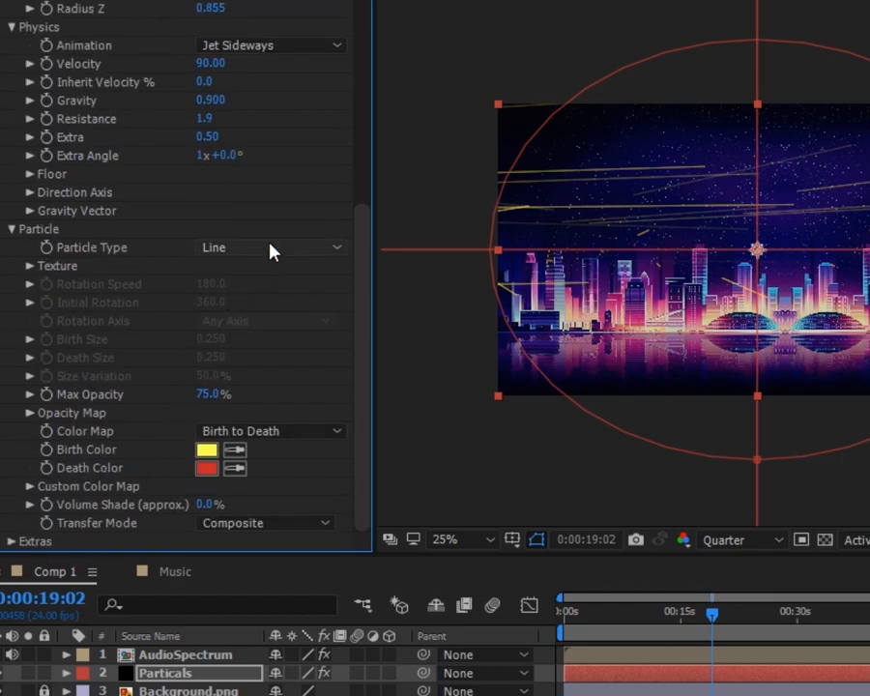
pyautogui.click(270, 248)
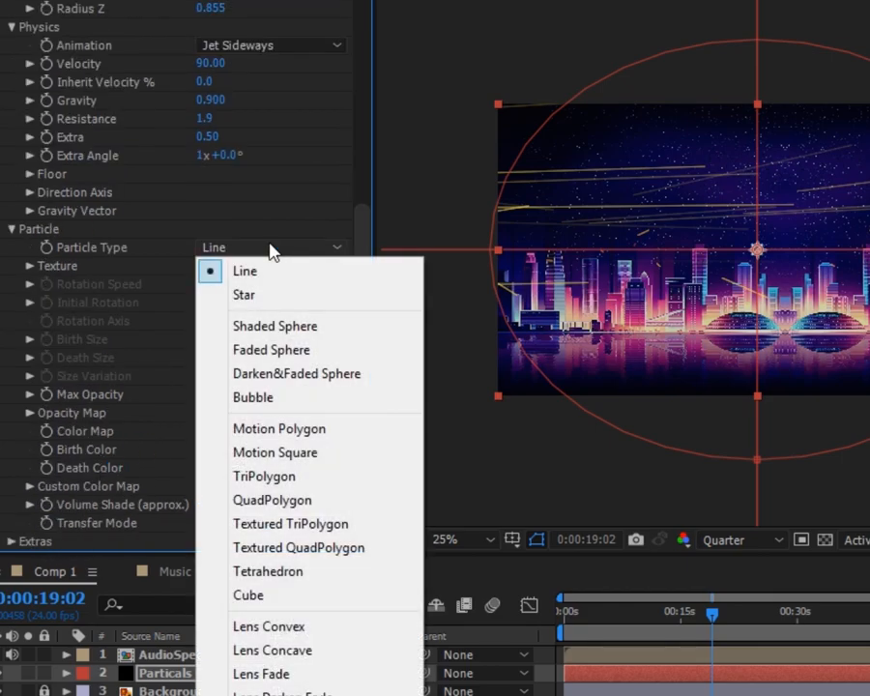
pyautogui.click(280, 351)
pyautogui.click(207, 449)
pyautogui.click(280, 529)
pyautogui.click(746, 531)
pyautogui.click(235, 468)
pyautogui.click(207, 449)
# Set the particles' Birth Size to 0.030 and Death Size to 0.070.
pyautogui.click(215, 339)
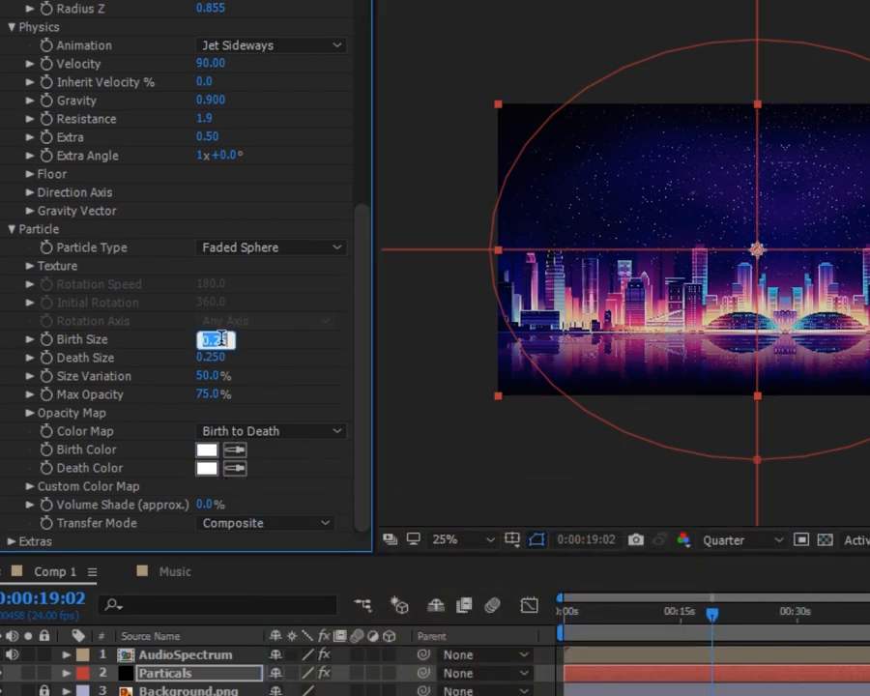
pyautogui.click(214, 356)
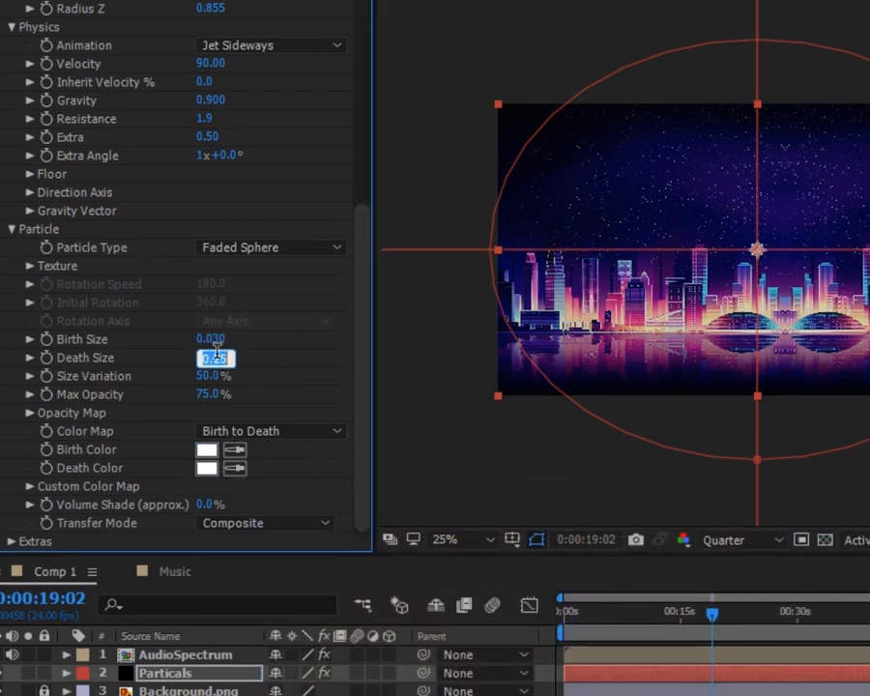
pyautogui.write('0.070')
pyautogui.press('Return')
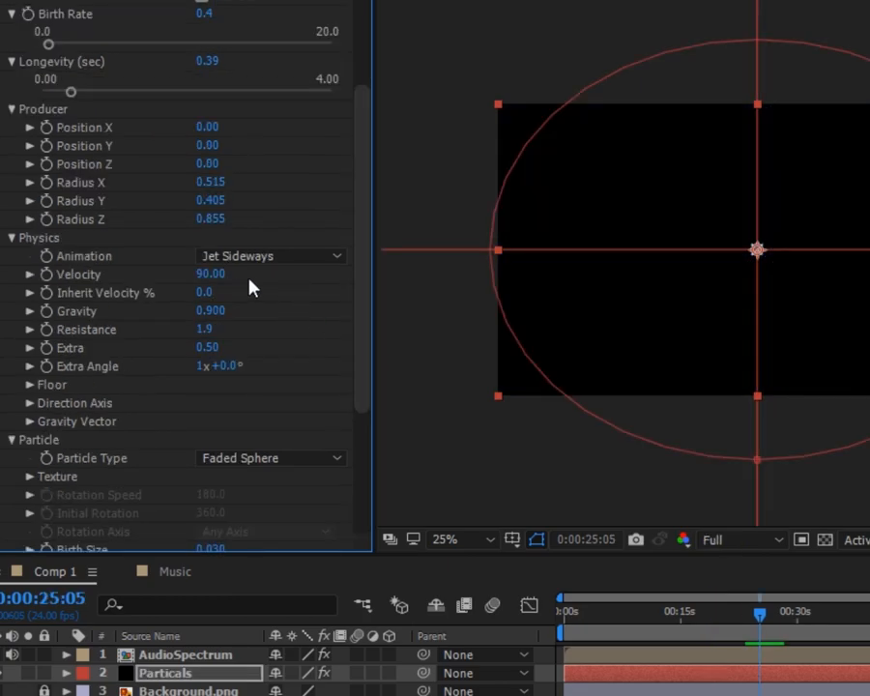
# Set the particle Physics Velocity to 0.90 and Gravity to 0.090.
pyautogui.click(214, 275)
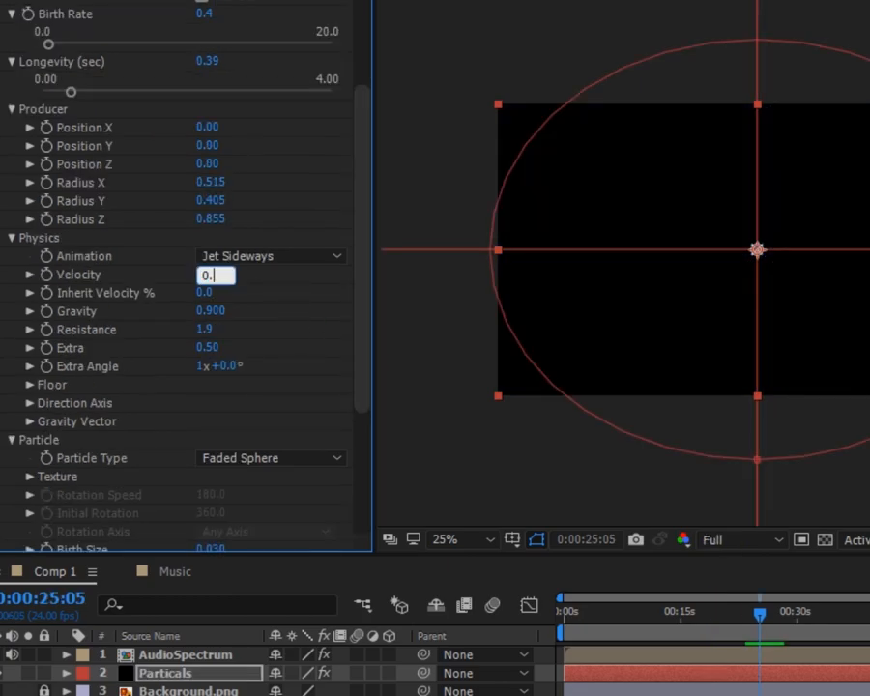
pyautogui.write('0.90')
pyautogui.click(208, 310)
pyautogui.write('0')
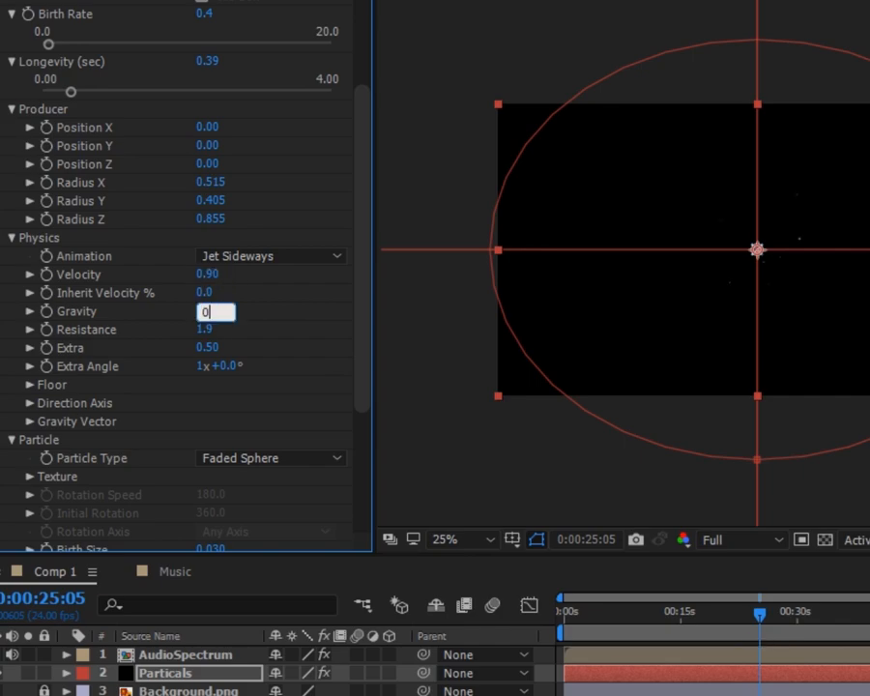
pyautogui.write('.090')
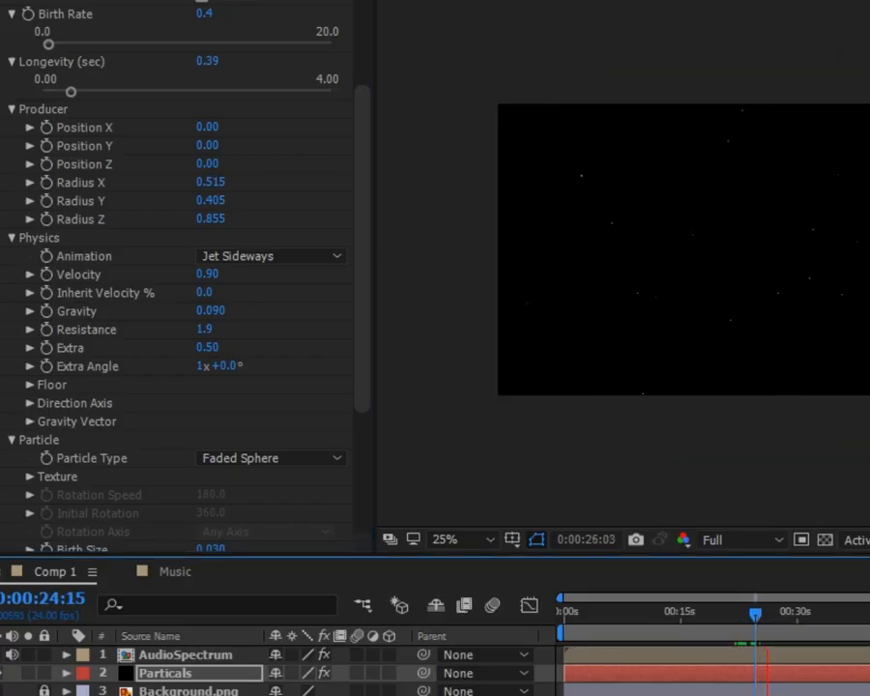
# Show the AudioSpectrum layer again and preview Comp 1 with the particles from 11 seconds.
pyautogui.moveTo(754, 615); pyautogui.dragTo(721, 614)
pyautogui.click(733, 625)
pyautogui.click(2, 655)
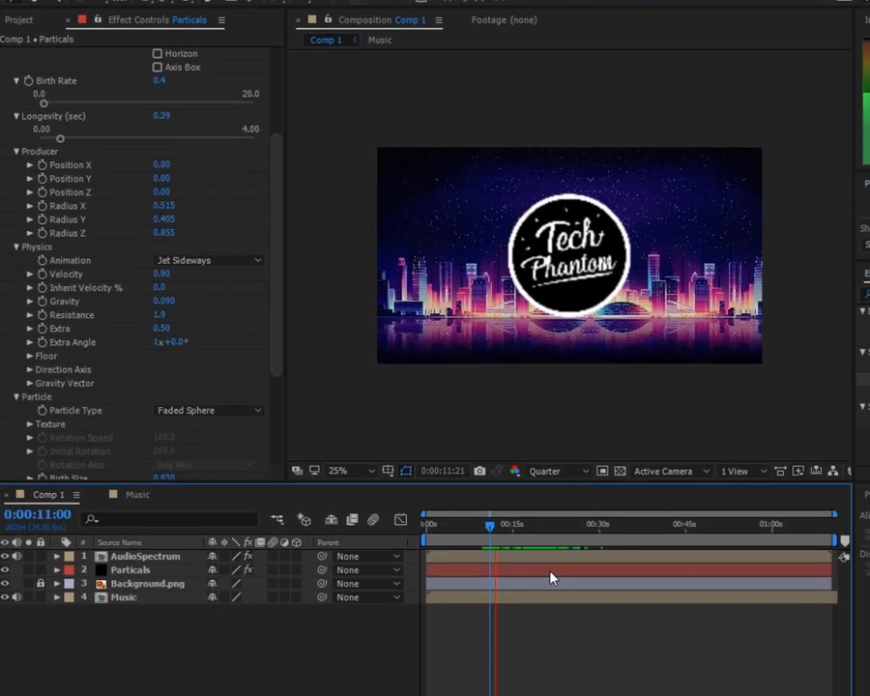